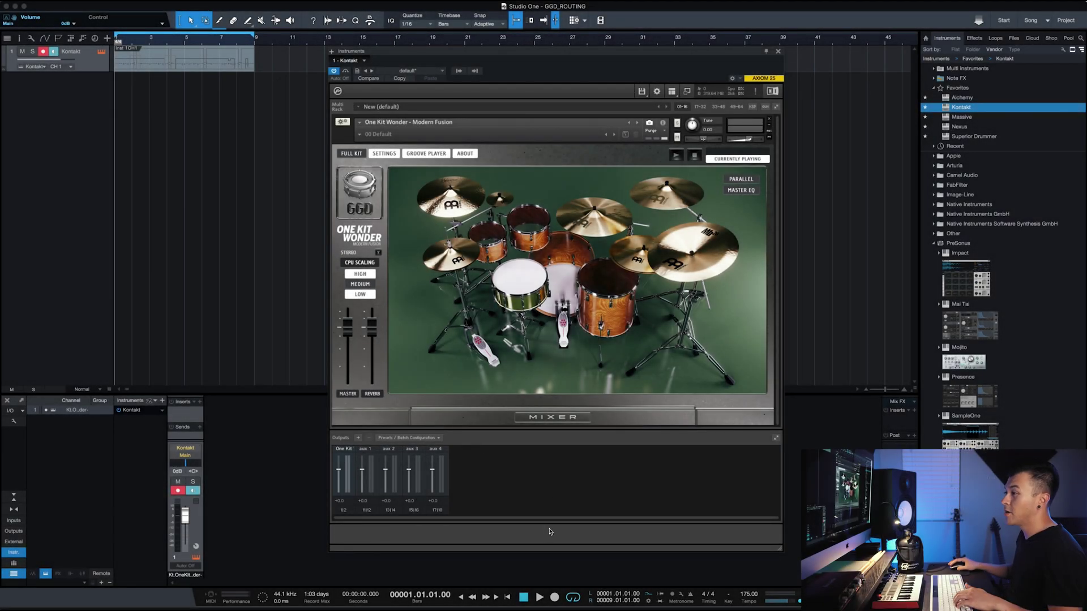
# - Audition the drum loop, make sure Kontakt's Outputs section is shown, and start adding output channels
pyautogui.press('space')
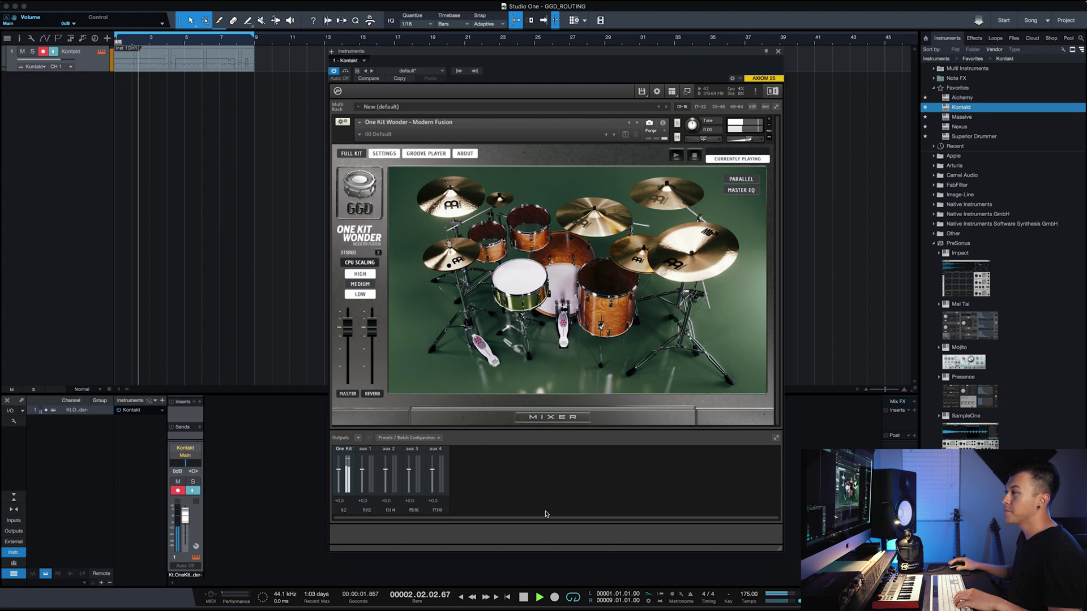
pyautogui.press('space')
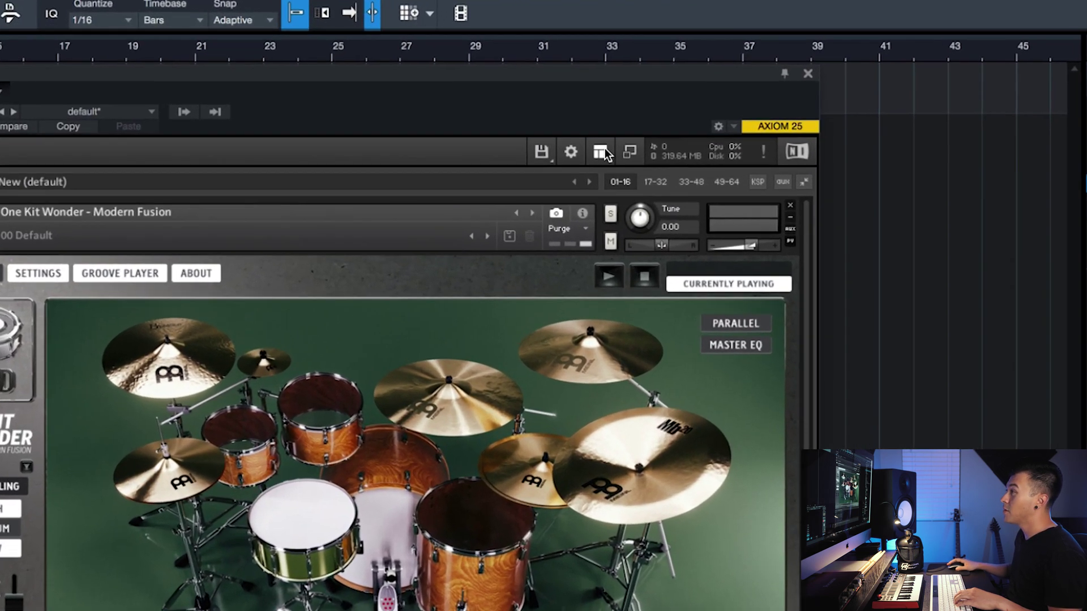
pyautogui.click(671, 91)
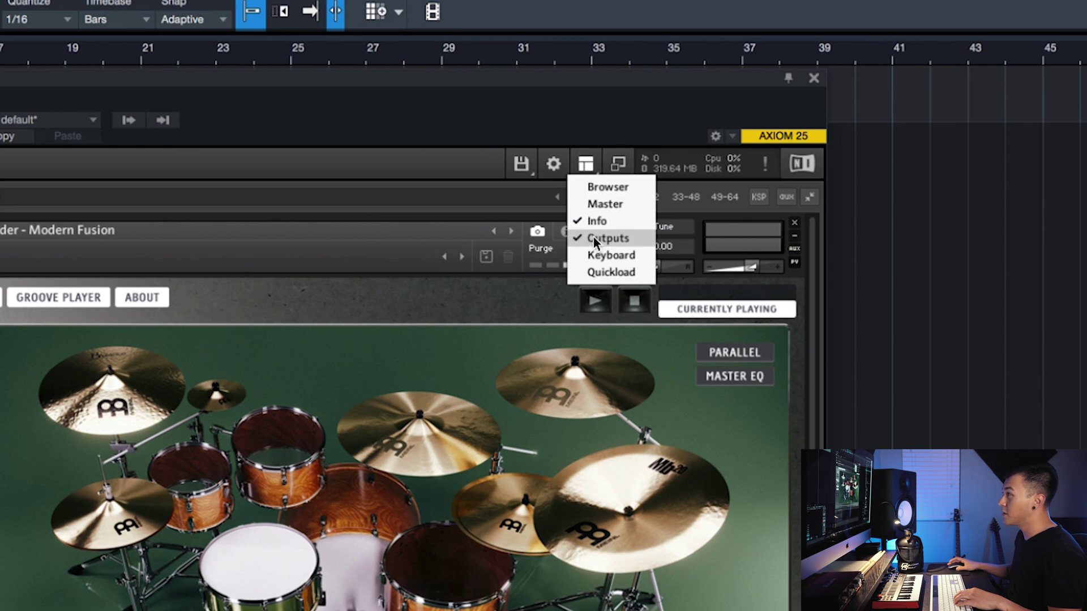
pyautogui.click(592, 240)
pyautogui.click(586, 164)
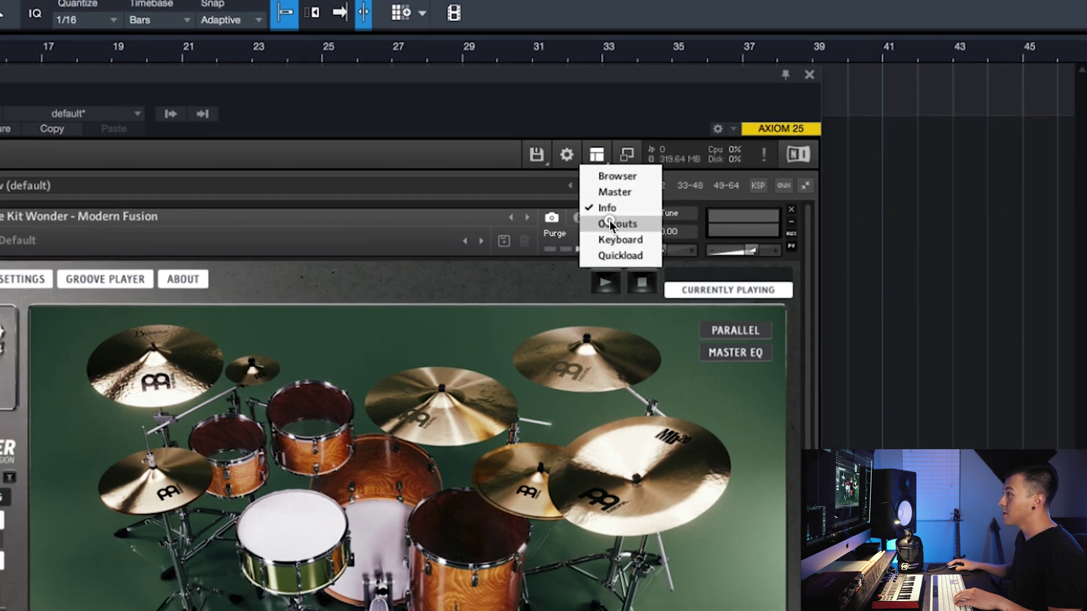
pyautogui.click(602, 238)
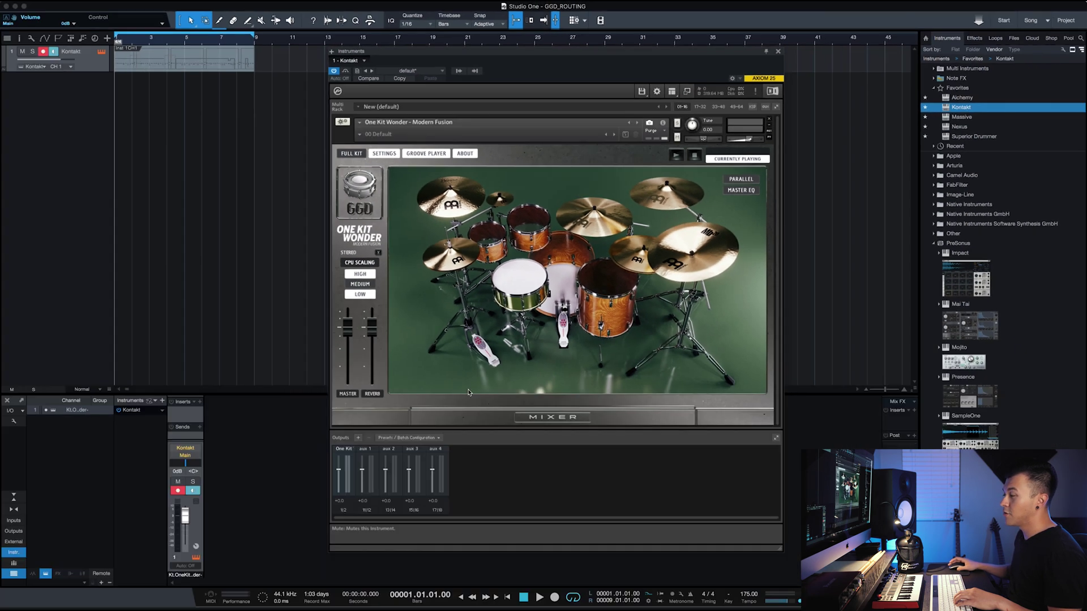
pyautogui.click(359, 439)
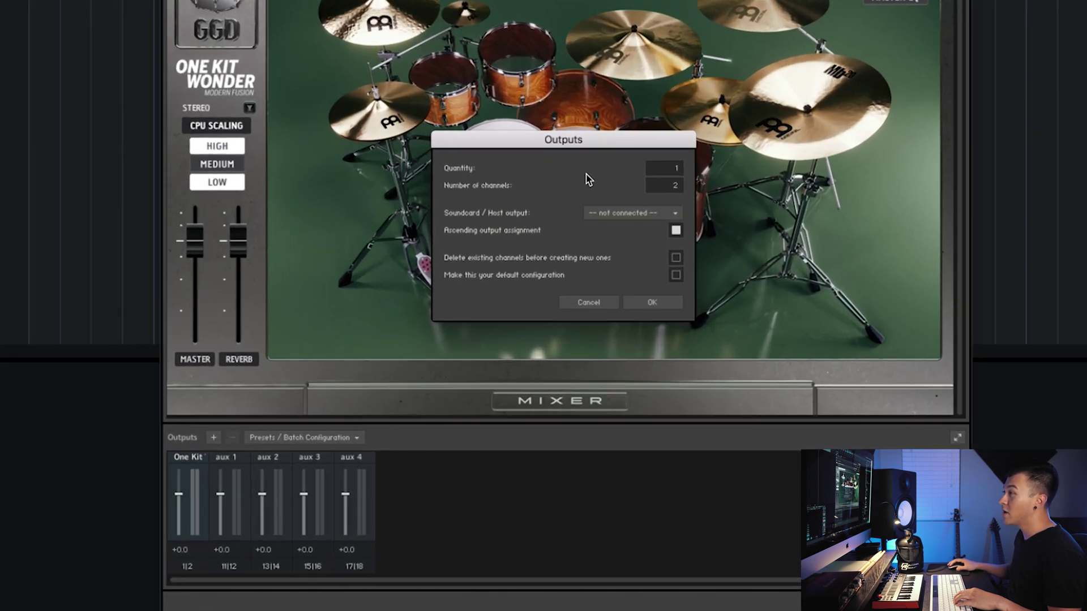
# - Create 16 stereo output channels, deleting the existing ones, and save them as the default
pyautogui.click(671, 171)
pyautogui.write('16')
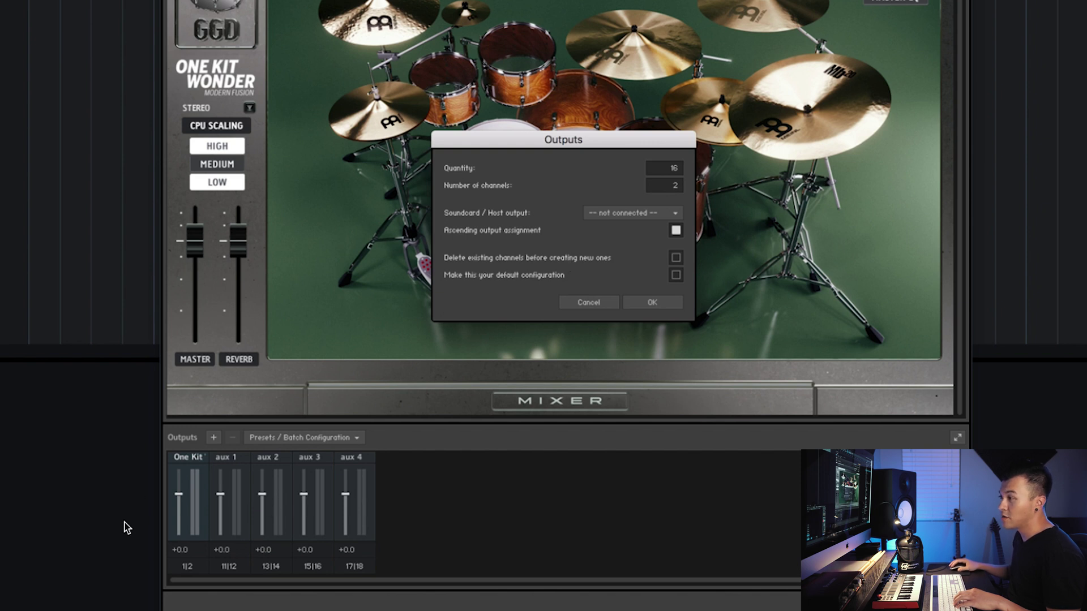
pyautogui.click(676, 258)
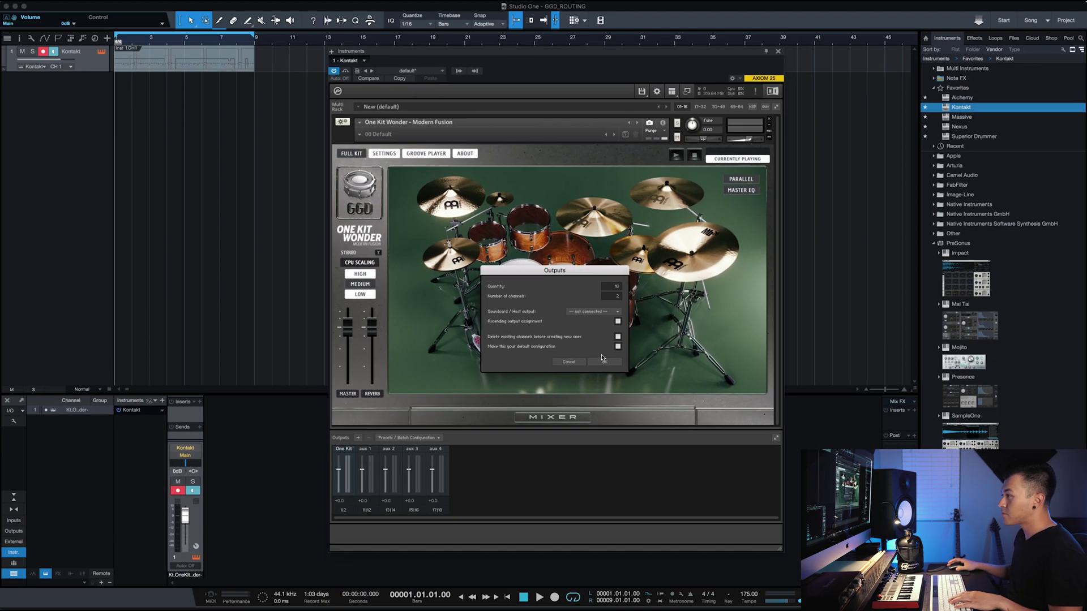
pyautogui.click(603, 362)
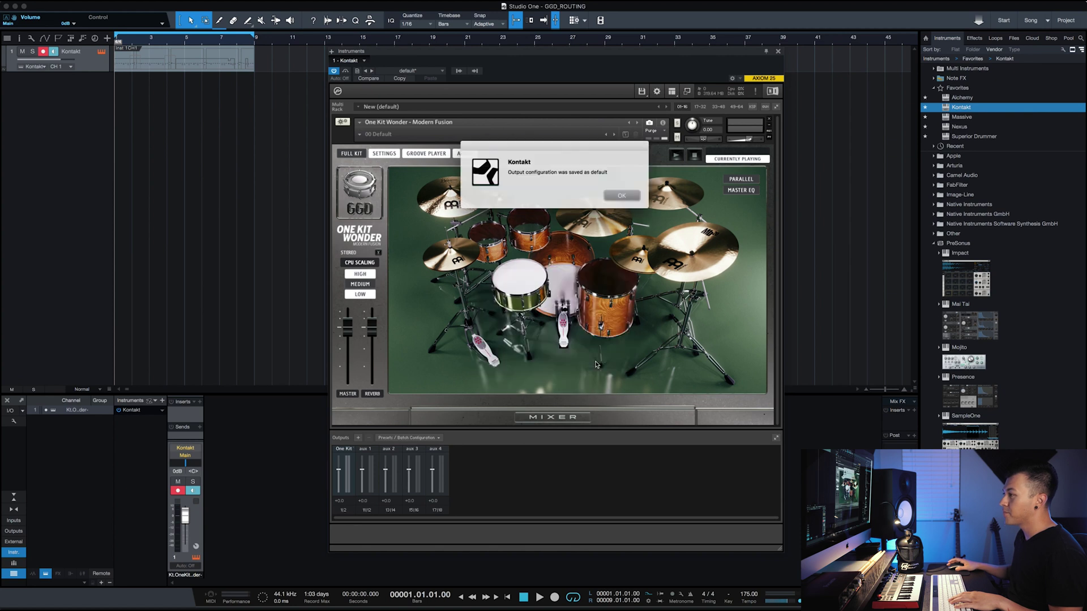
pyautogui.click(621, 195)
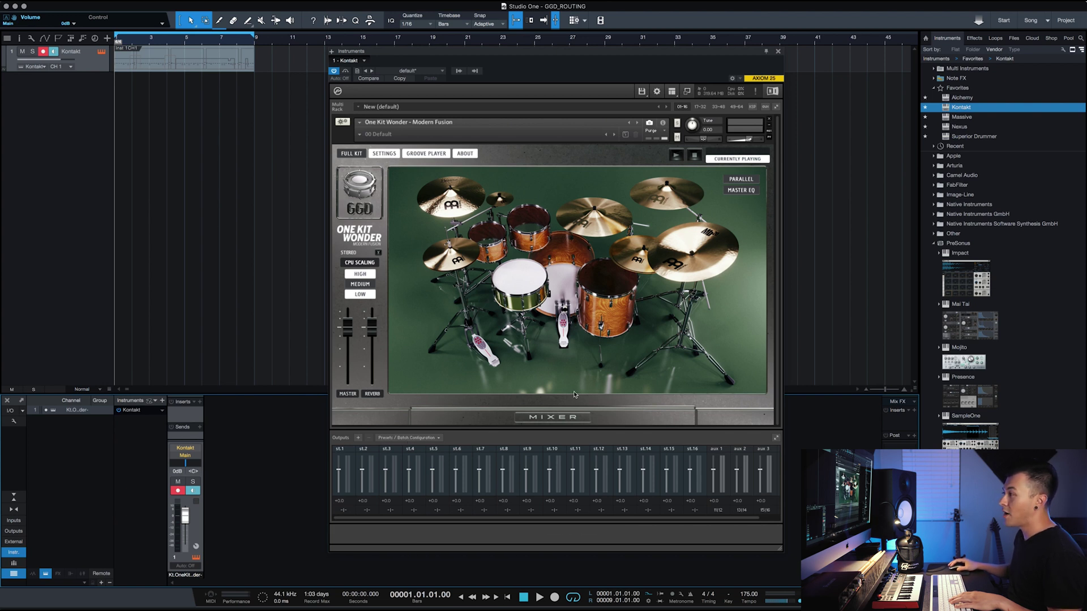
# - Open the kit's mixer and rename outputs st.1–st.3 to KICK, SNARE and RACKS
pyautogui.click(608, 416)
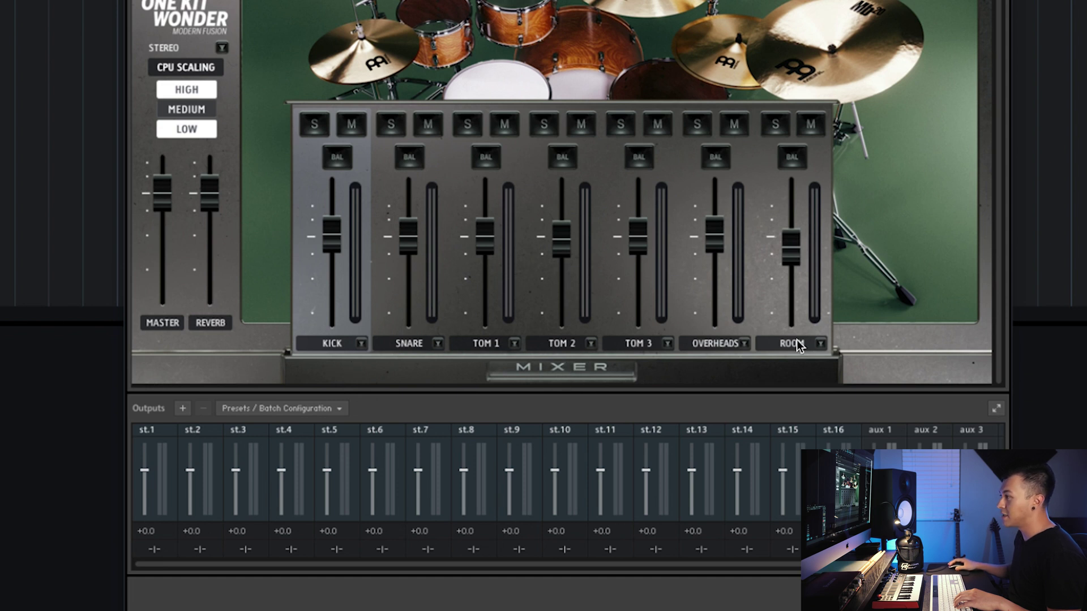
pyautogui.click(146, 430)
pyautogui.write('KICK')
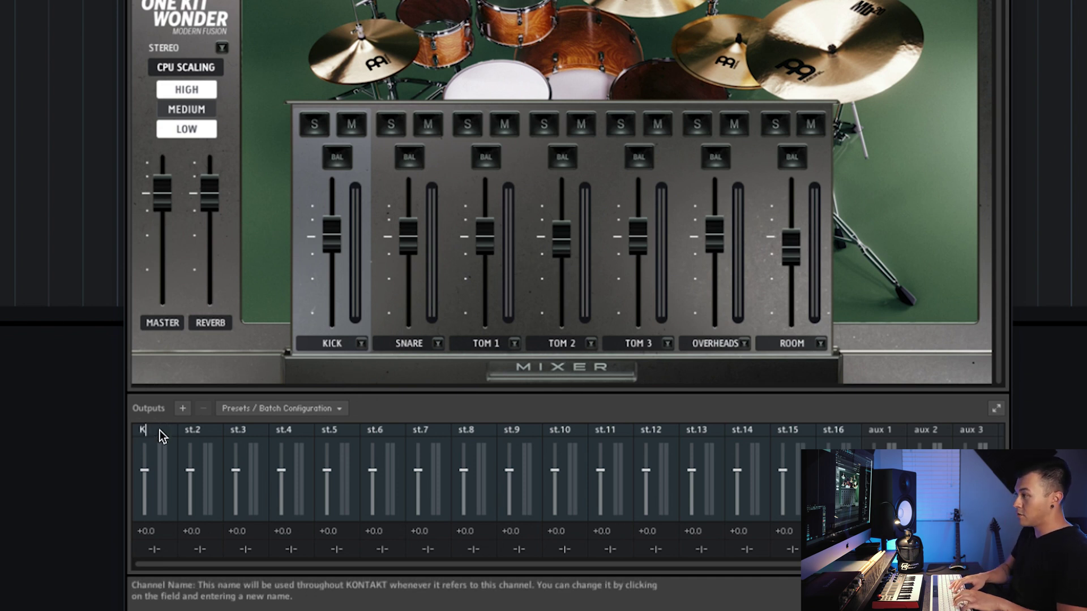
pyautogui.click(193, 430)
pyautogui.write('SNARE')
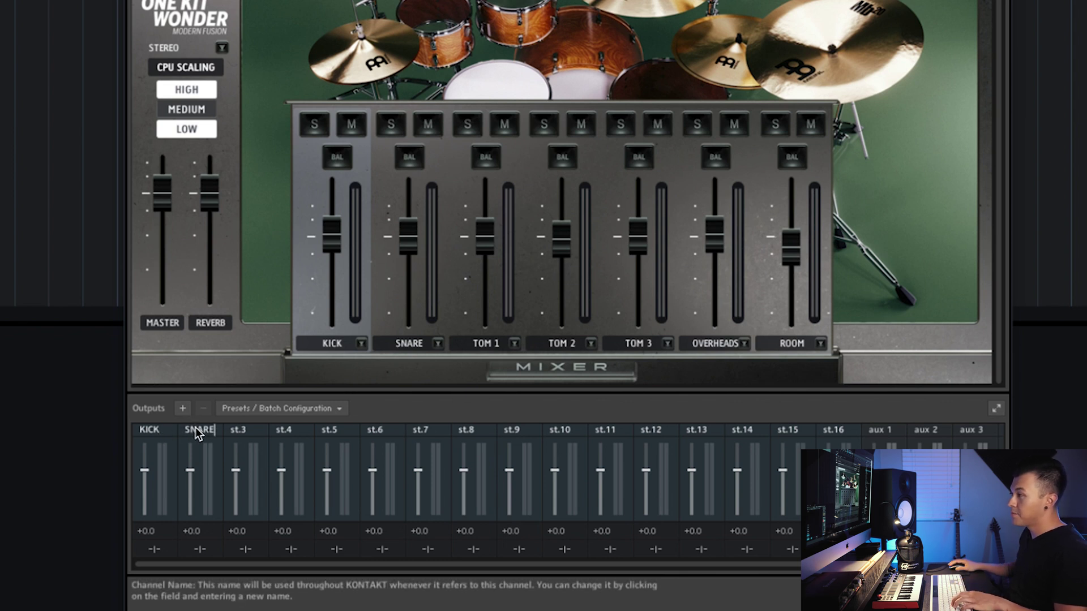
pyautogui.click(232, 431)
pyautogui.write('RACKS')
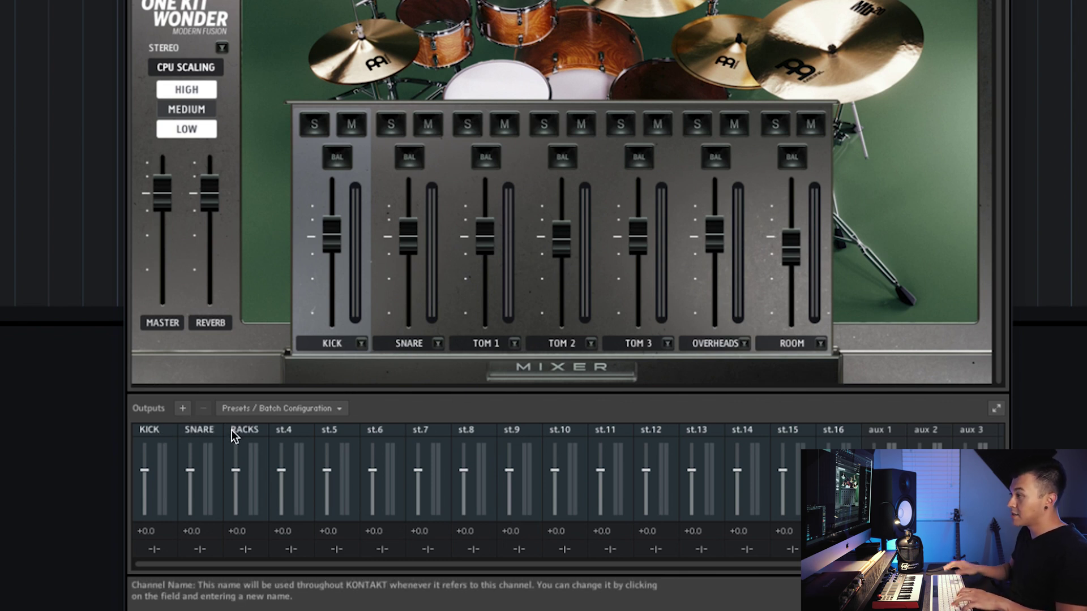
# - Rename outputs st.4–st.6 to FLOORS, OH and ROOM
pyautogui.click(284, 430)
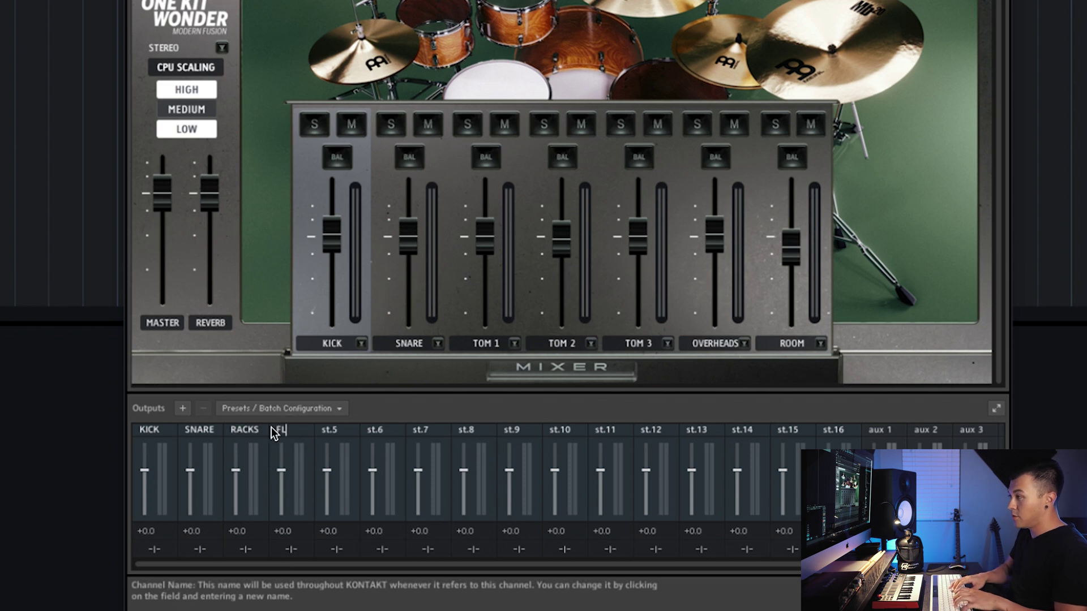
pyautogui.write('FLOORS')
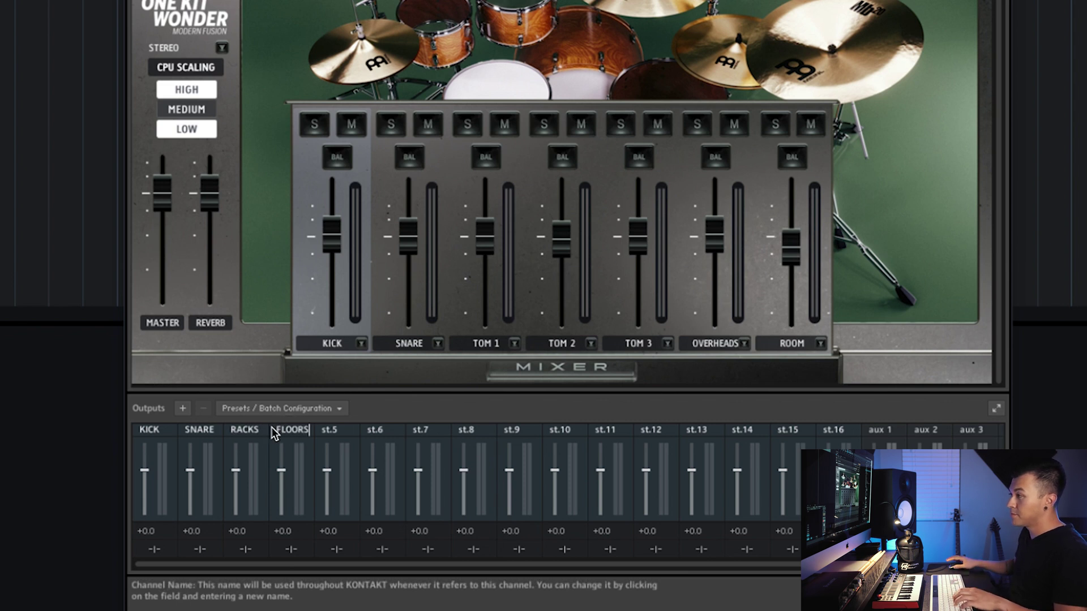
pyautogui.click(330, 431)
pyautogui.write('OH')
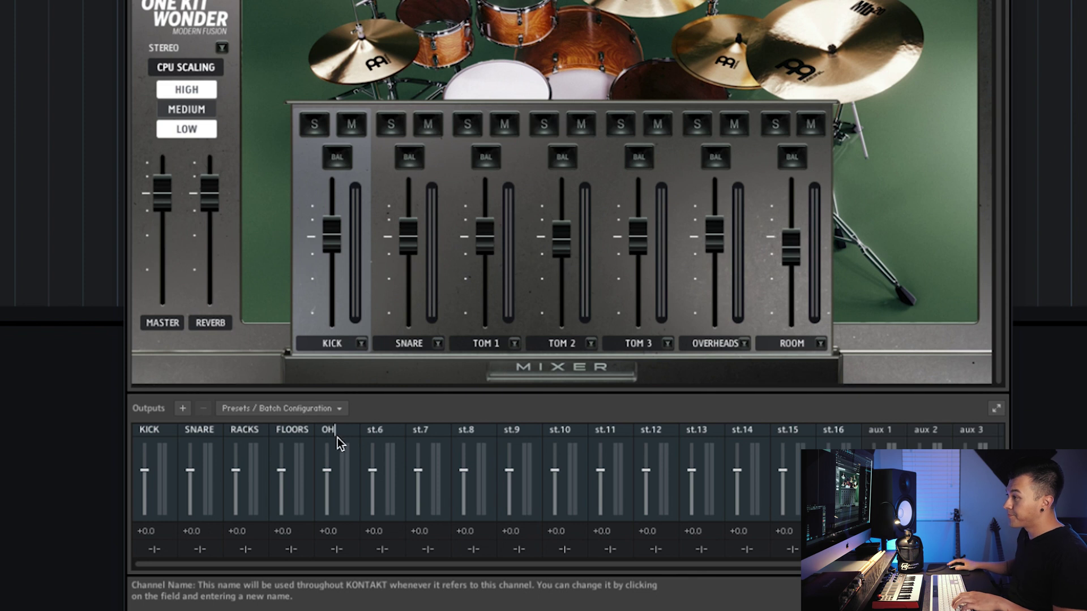
pyautogui.click(385, 431)
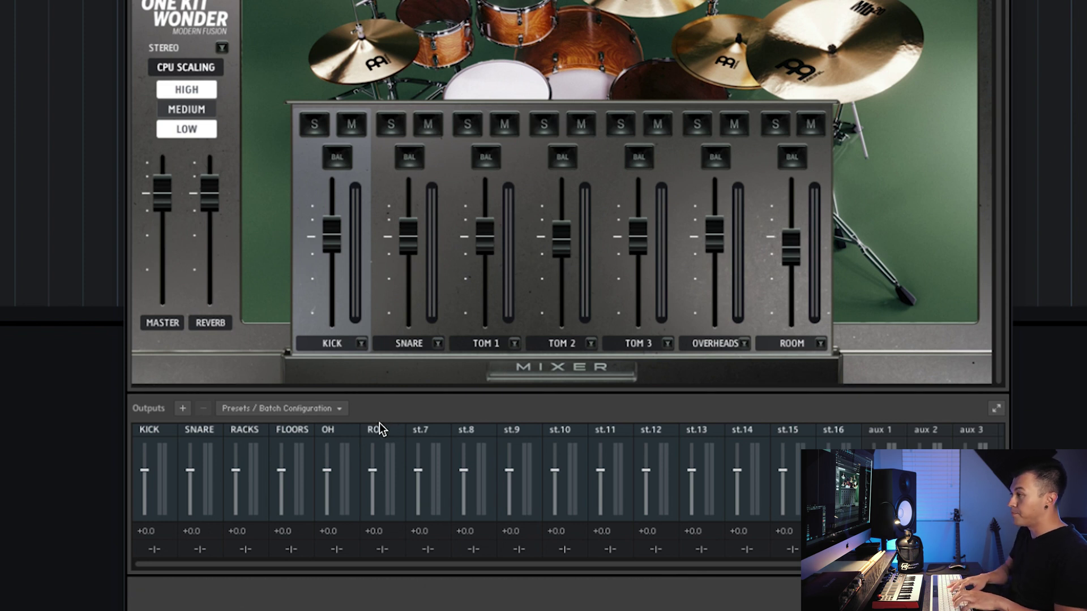
pyautogui.write('ROOM')
pyautogui.press('Return')
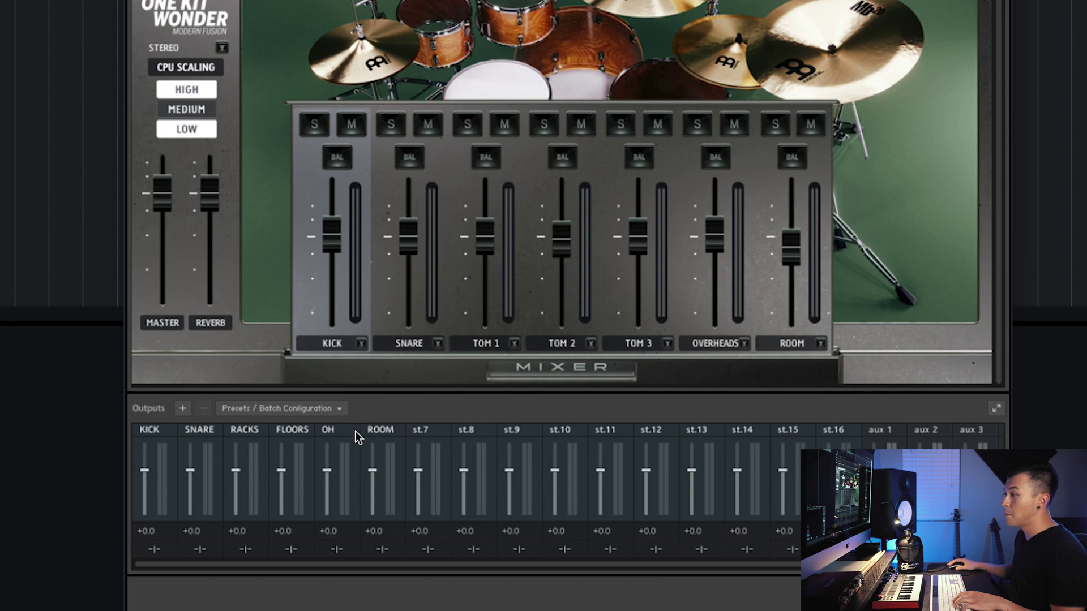
# - Save the output section state as default for All Formats, check KICK's routing, and close the mixer
pyautogui.click(322, 414)
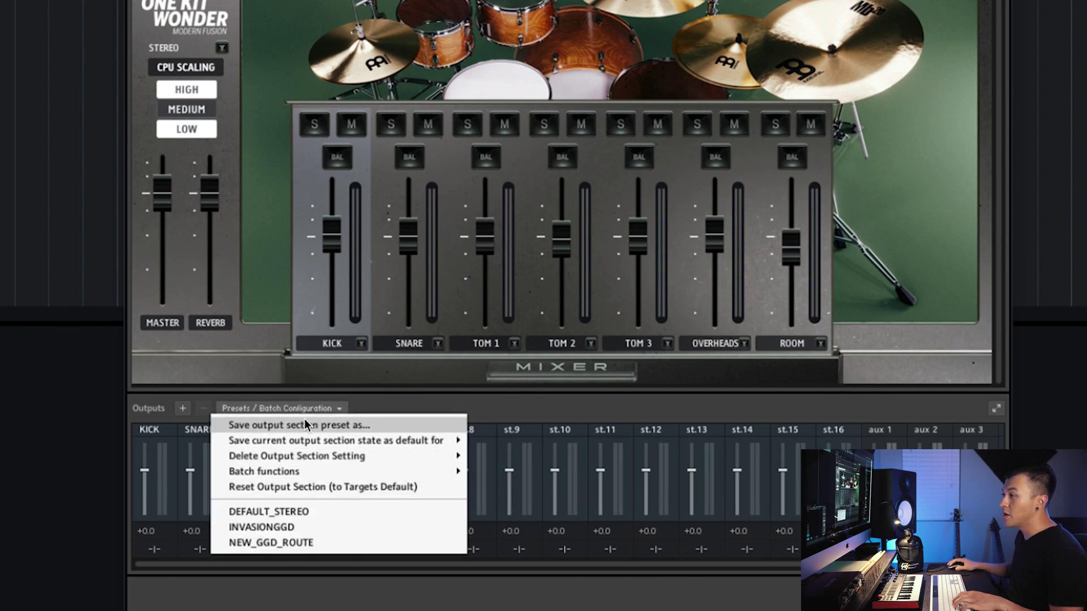
pyautogui.moveTo(284, 441)
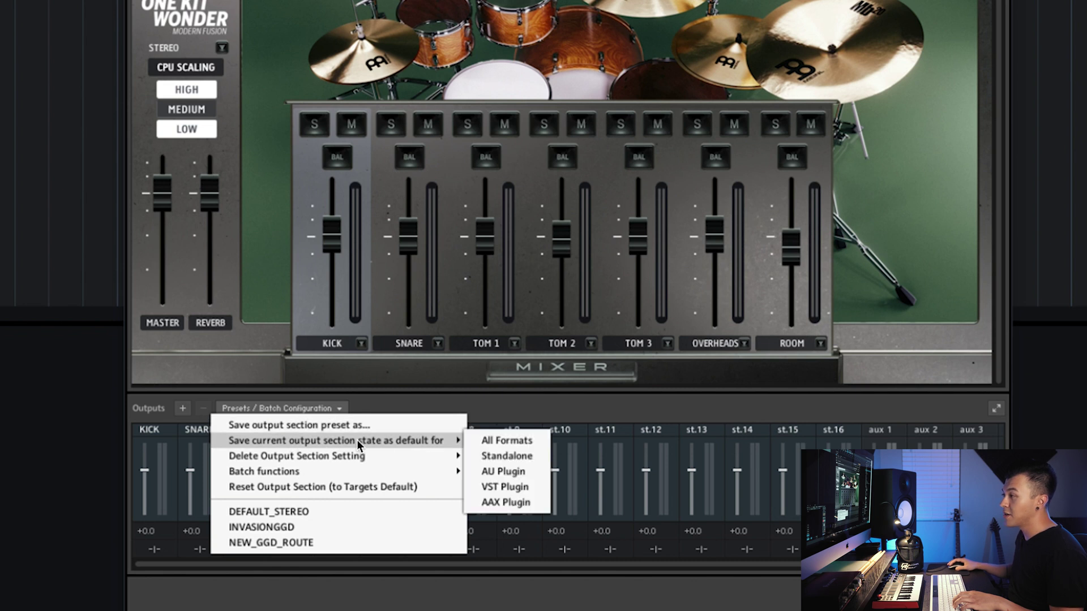
pyautogui.click(515, 443)
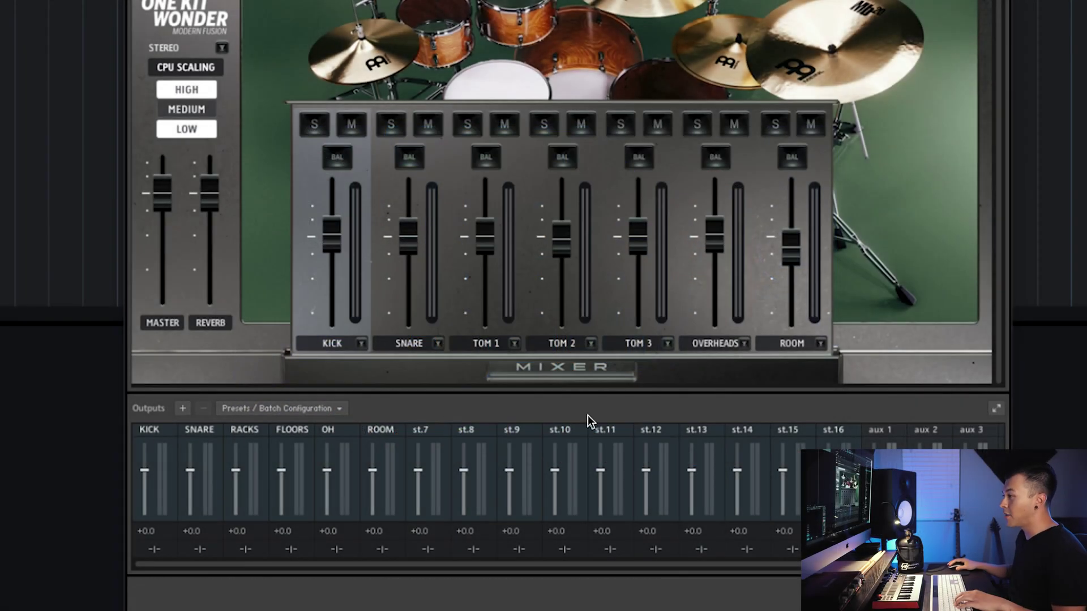
pyautogui.click(362, 343)
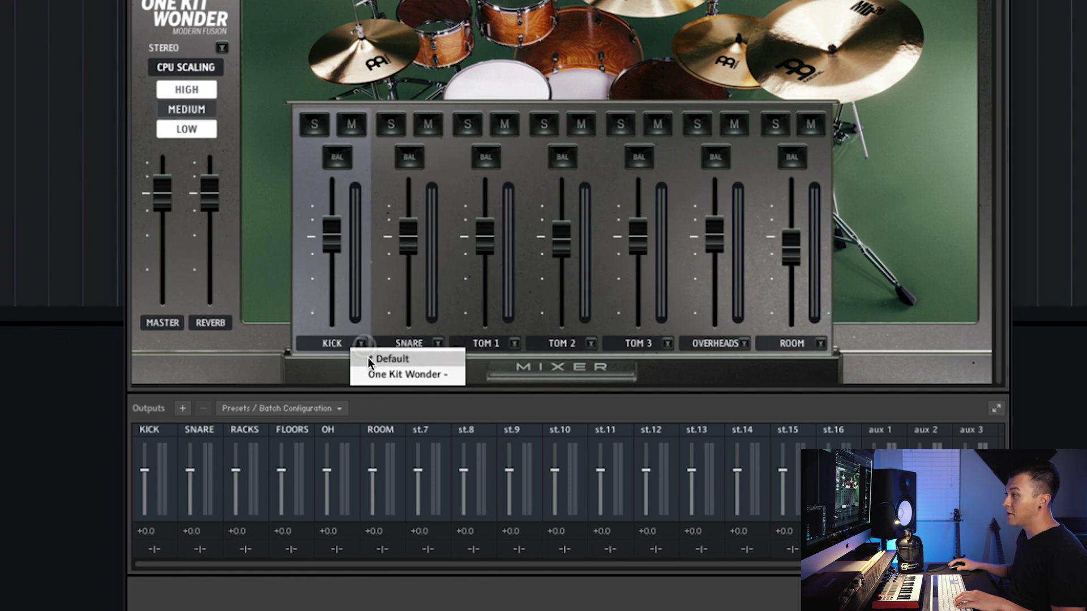
pyautogui.click(339, 352)
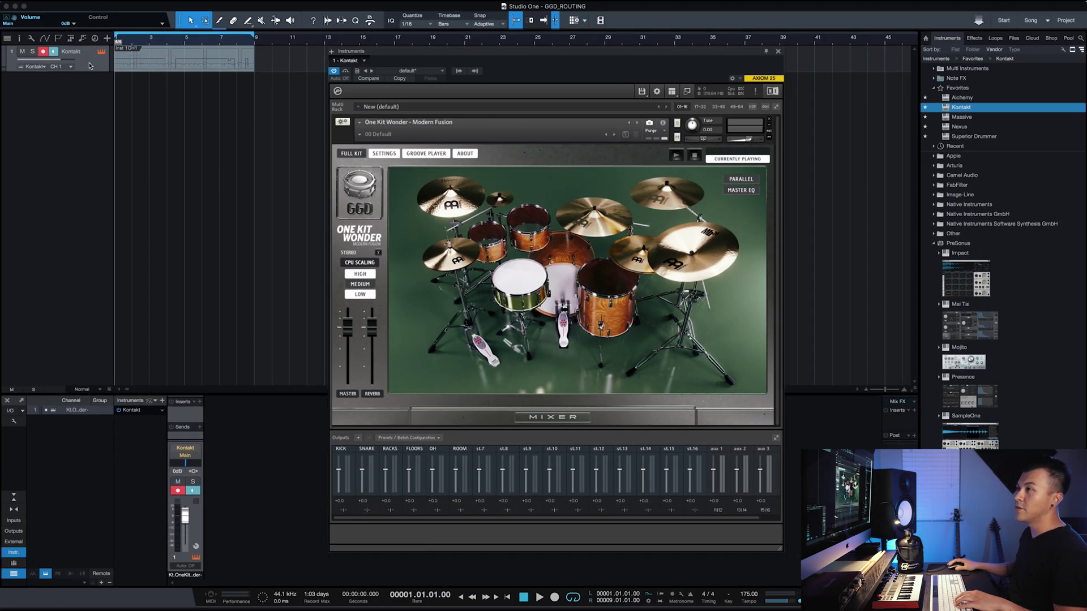
# - Replace the old Kontakt track and instrument with a fresh Kontakt instrument track loading One Kit Wonder
pyautogui.rightClick(89, 62)
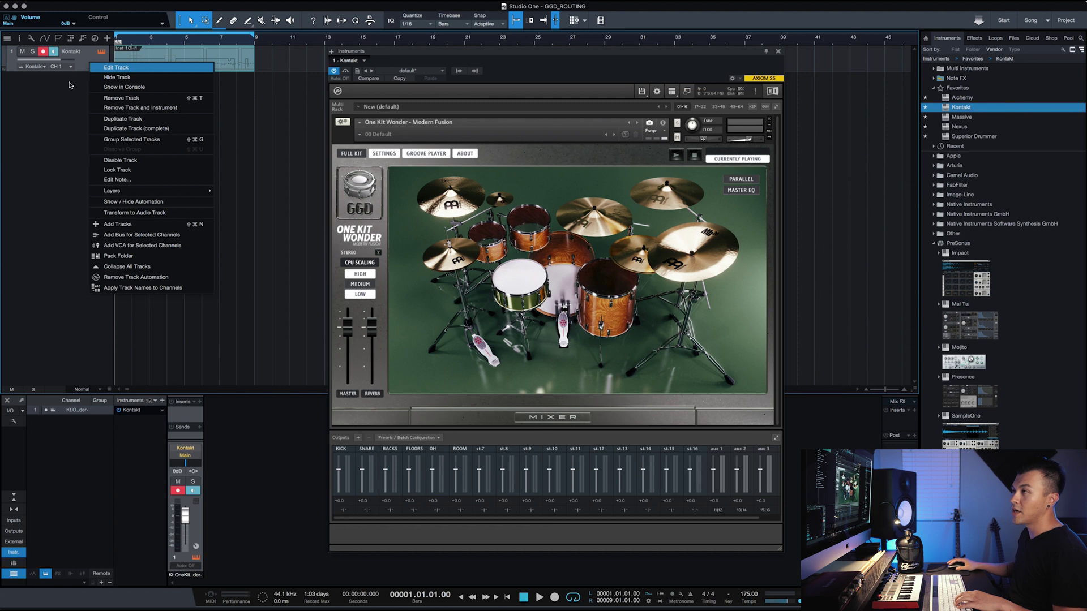
pyautogui.click(127, 108)
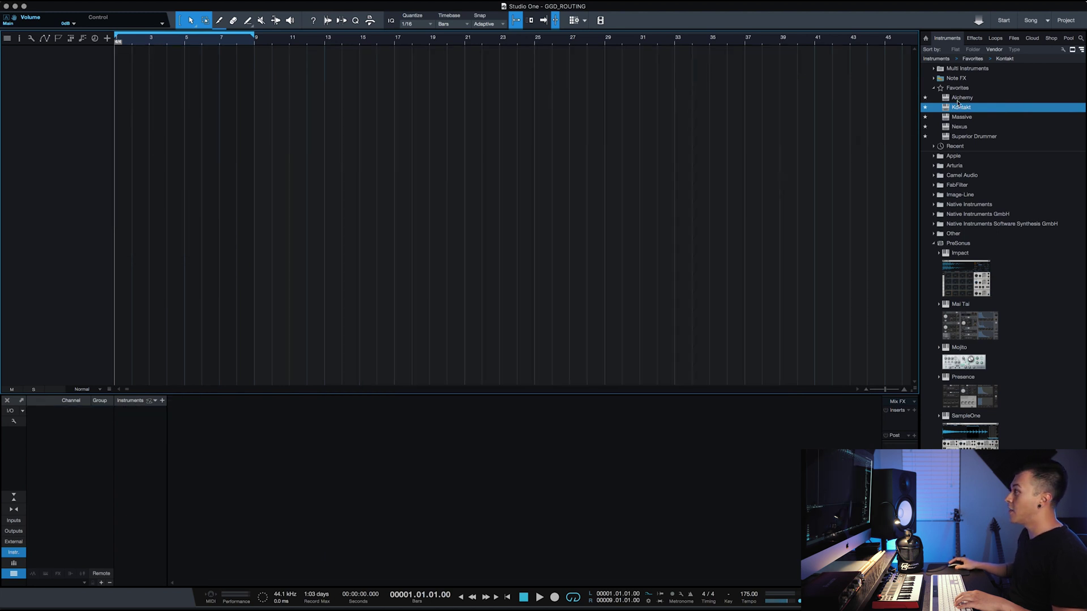
pyautogui.moveTo(957, 112); pyautogui.dragTo(81, 83)
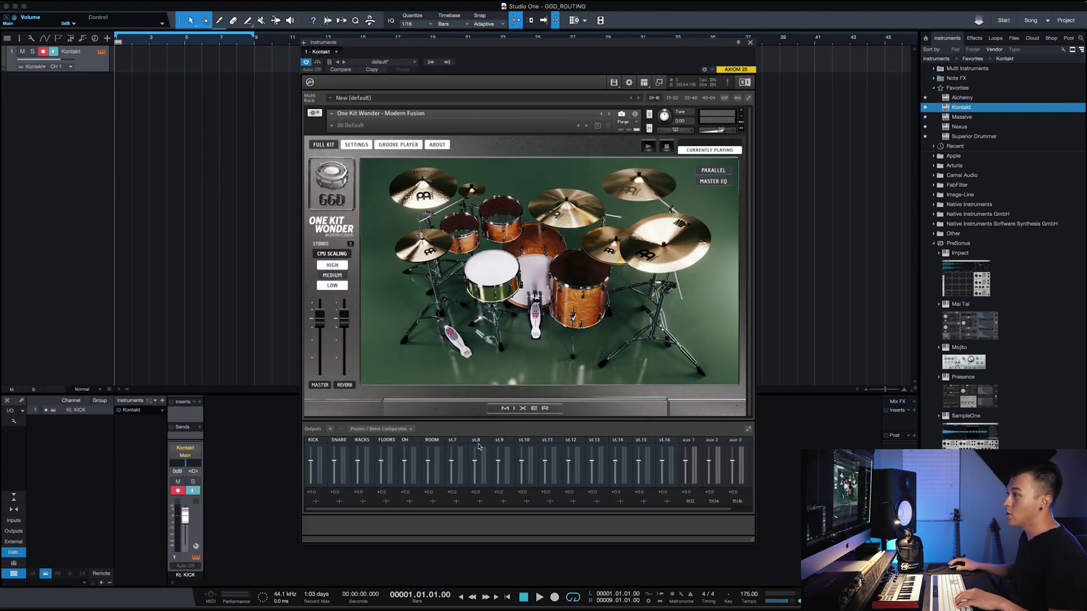
# - Check the KICK channel's routing in the kit mixer, then bring up the KICK output's channel configuration
pyautogui.click(549, 408)
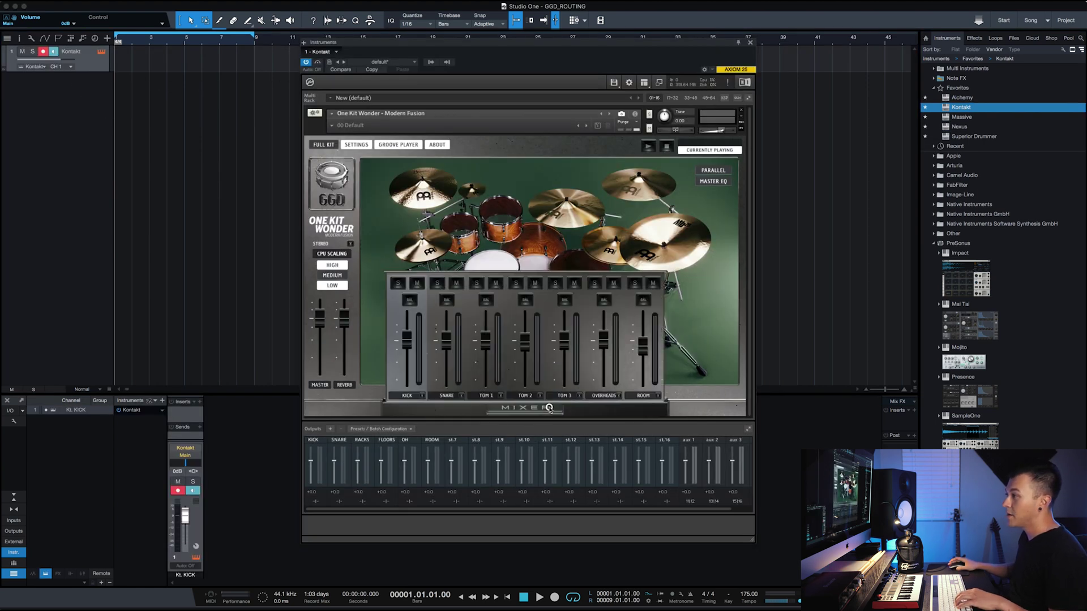
pyautogui.click(421, 396)
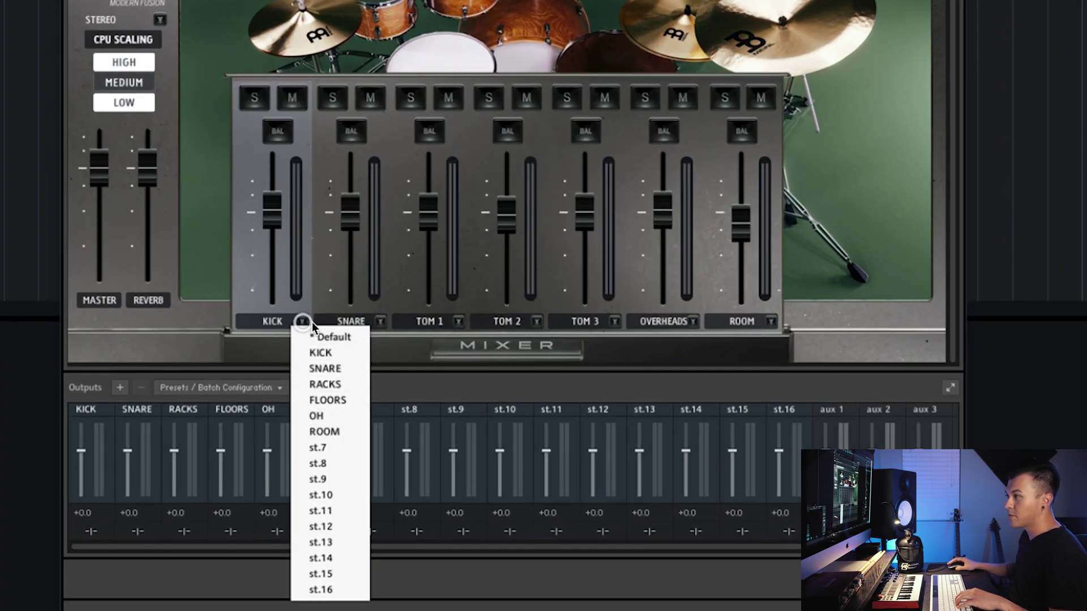
pyautogui.click(271, 338)
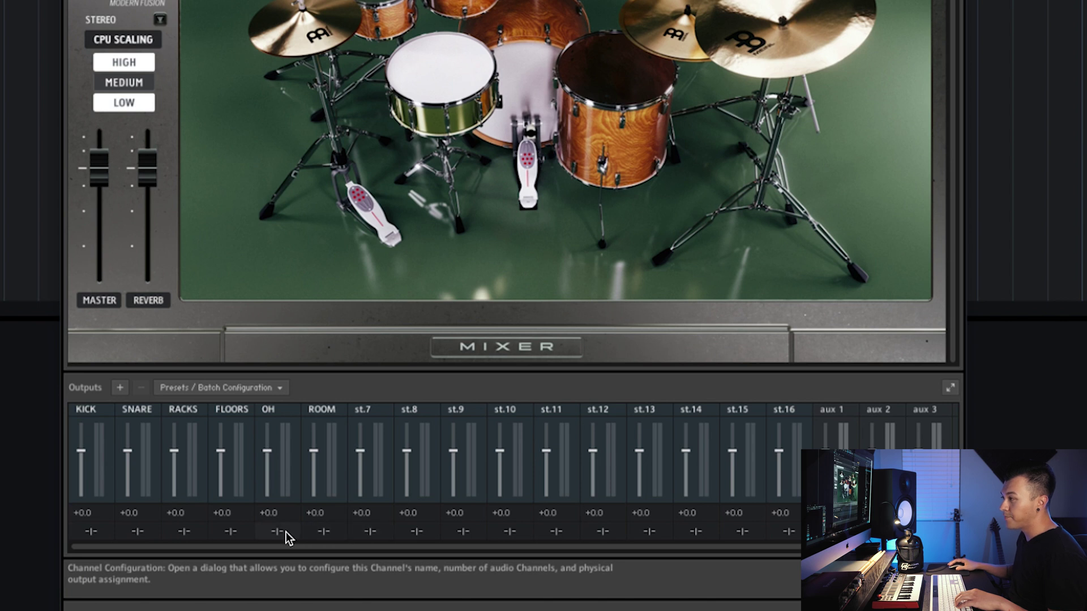
pyautogui.click(88, 532)
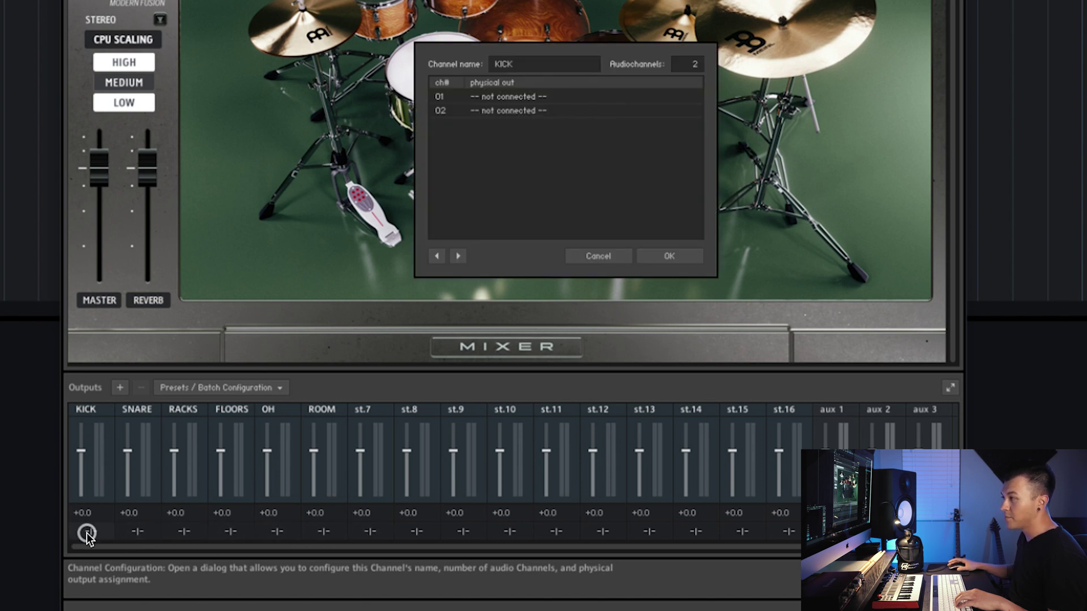
# - Route the KICK output's channels 01 and 02 to Kt. KICK [1] and [2]
pyautogui.click(507, 102)
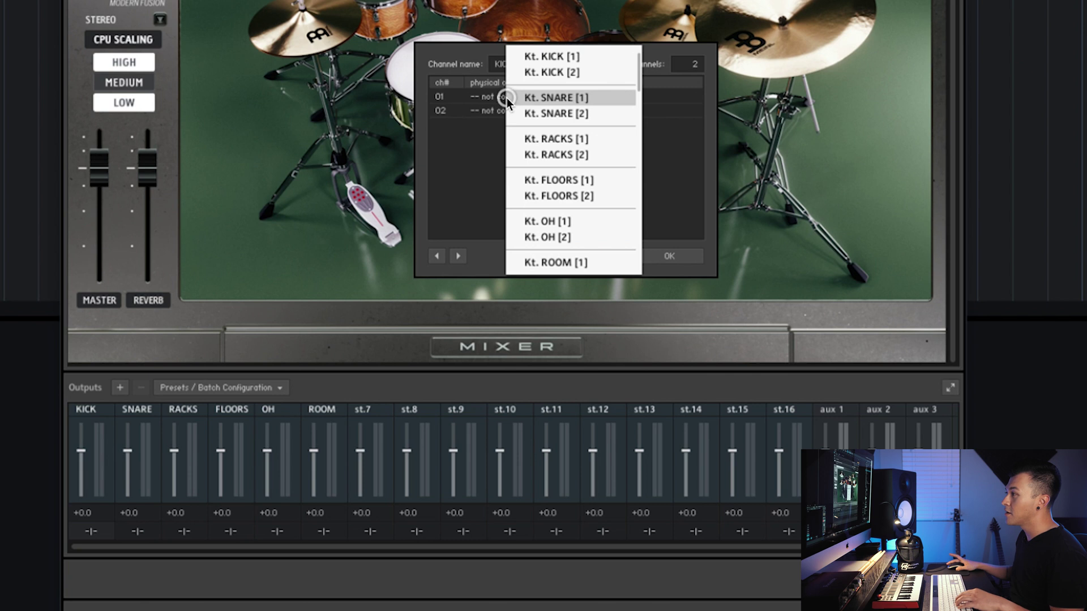
pyautogui.click(538, 63)
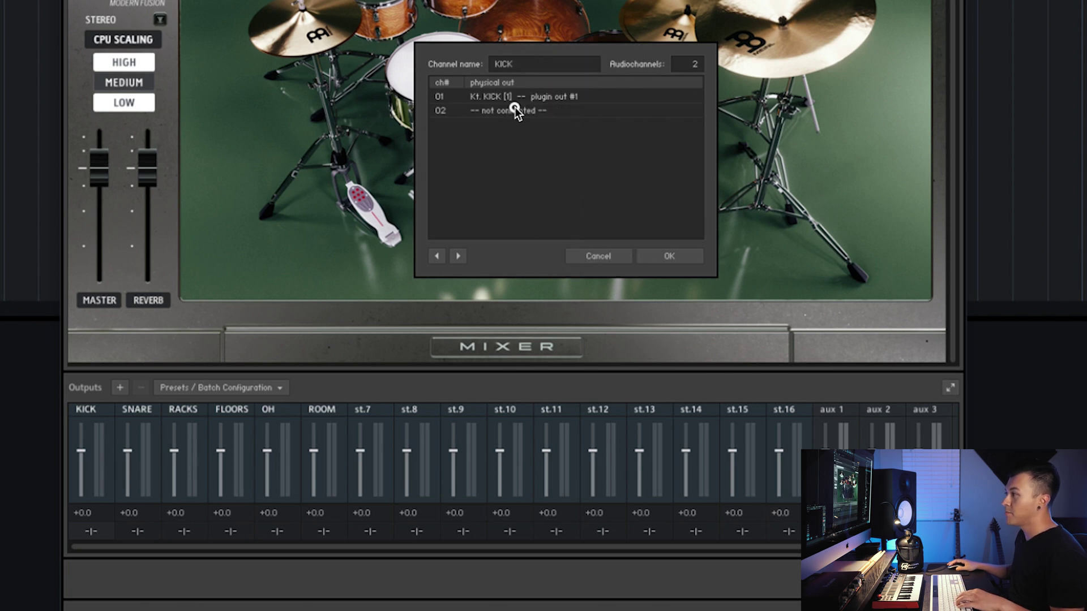
pyautogui.click(512, 110)
pyautogui.click(541, 73)
pyautogui.click(669, 256)
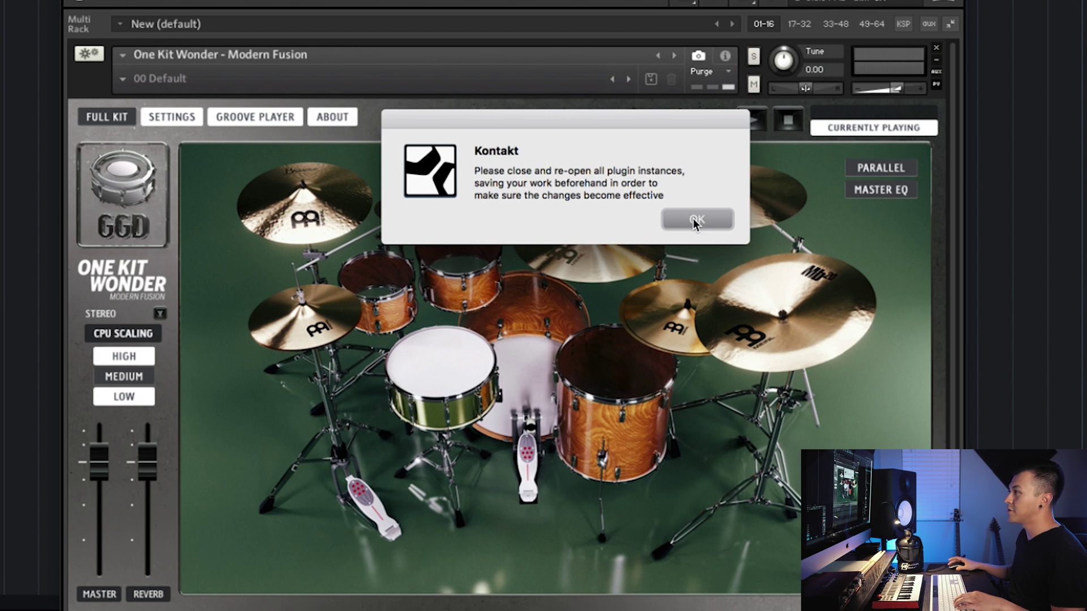
pyautogui.click(695, 221)
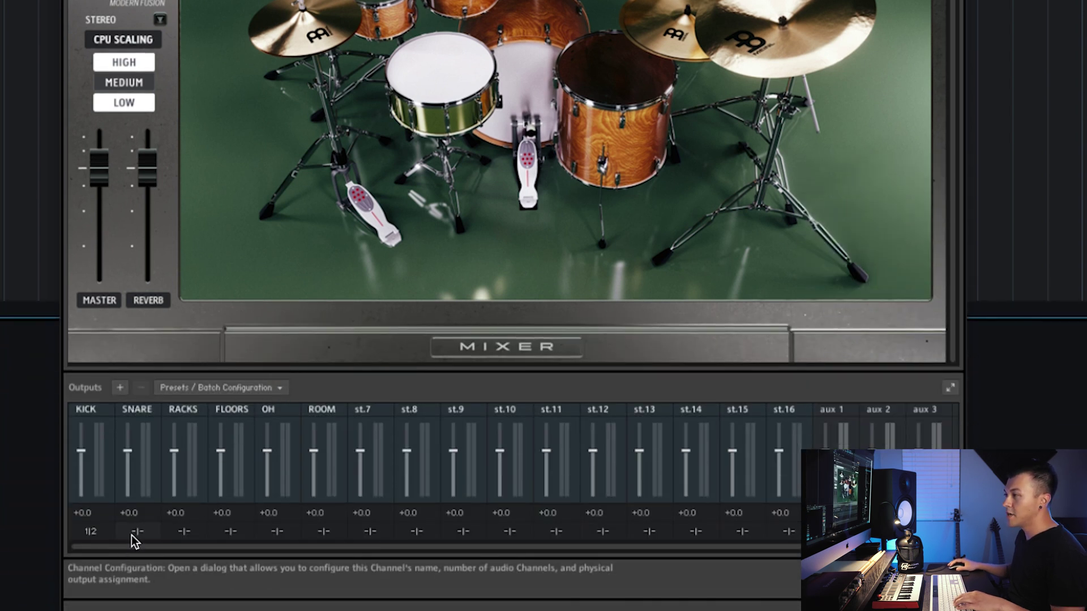
# - Route the SNARE output's channels 01 and 02 to Kt. SNARE [1] and [2]
pyautogui.click(136, 532)
pyautogui.click(522, 96)
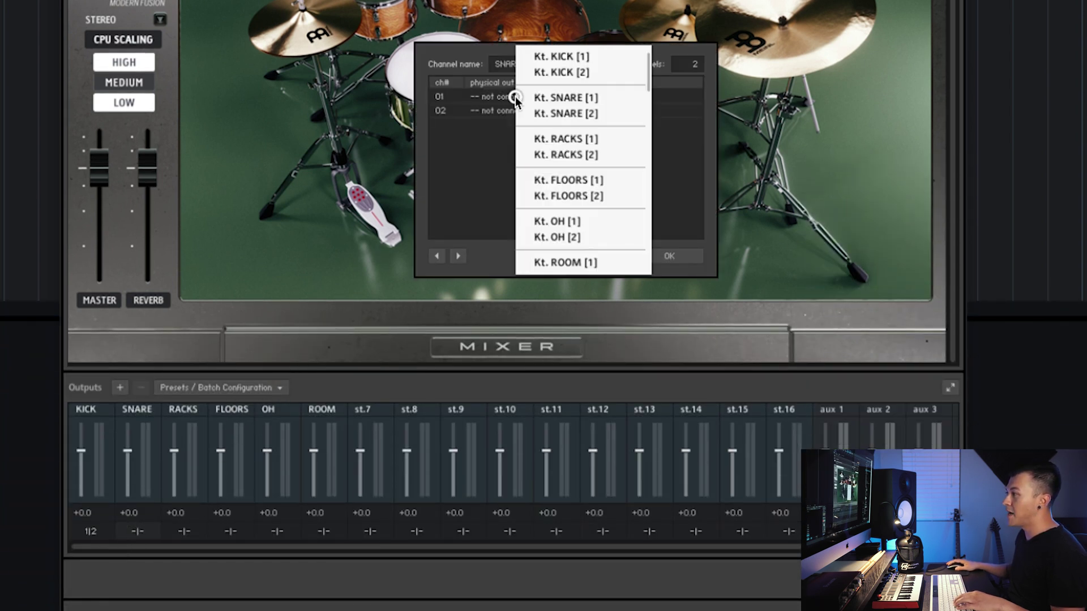
pyautogui.click(535, 97)
pyautogui.click(492, 110)
pyautogui.click(535, 115)
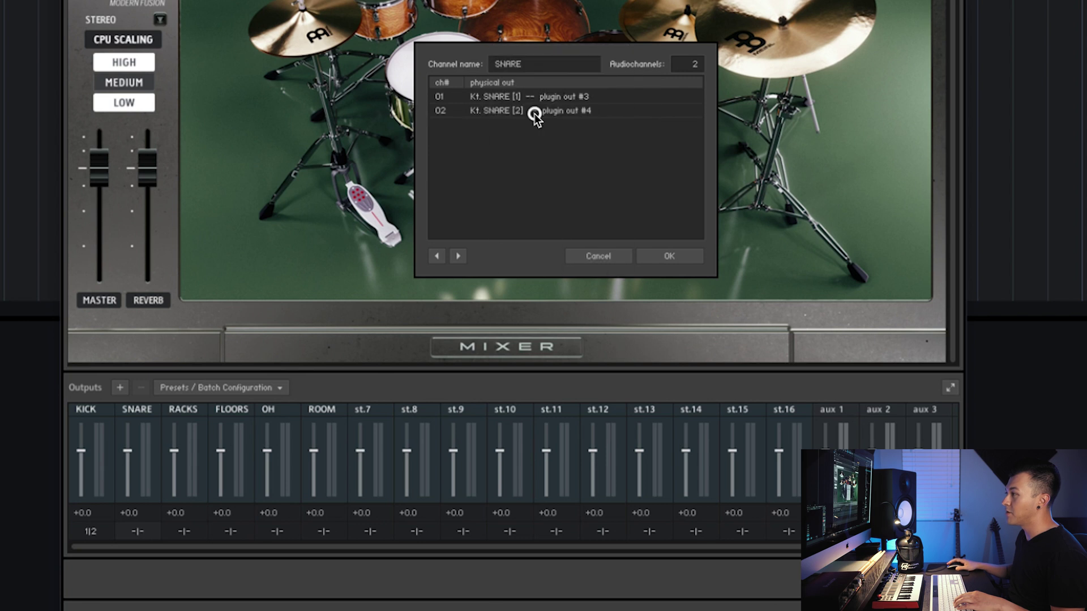
pyautogui.click(668, 255)
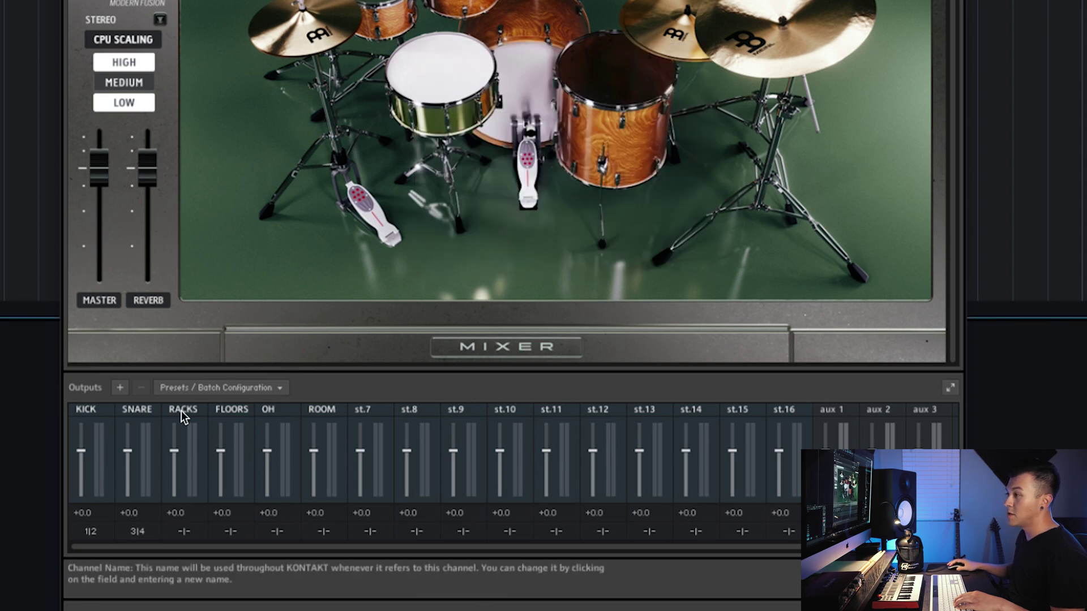
# - Route the RACKS and FLOORS outputs to Kt. RACKS [1]/[2] and Kt. FLOORS [1]/[2]
pyautogui.click(183, 532)
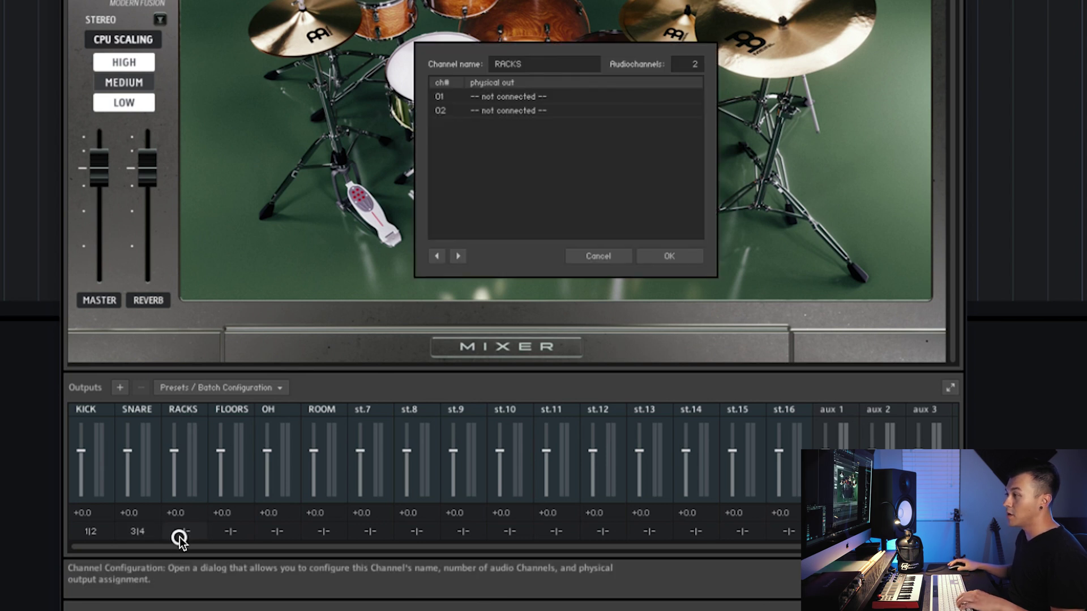
pyautogui.click(520, 100)
pyautogui.click(569, 153)
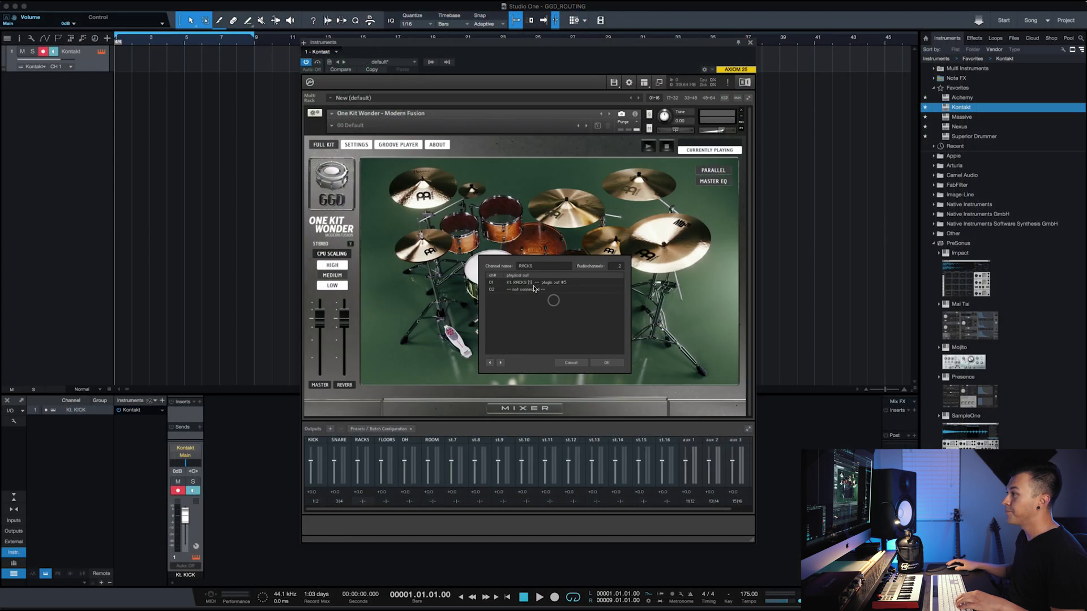
pyautogui.click(532, 110)
pyautogui.click(597, 162)
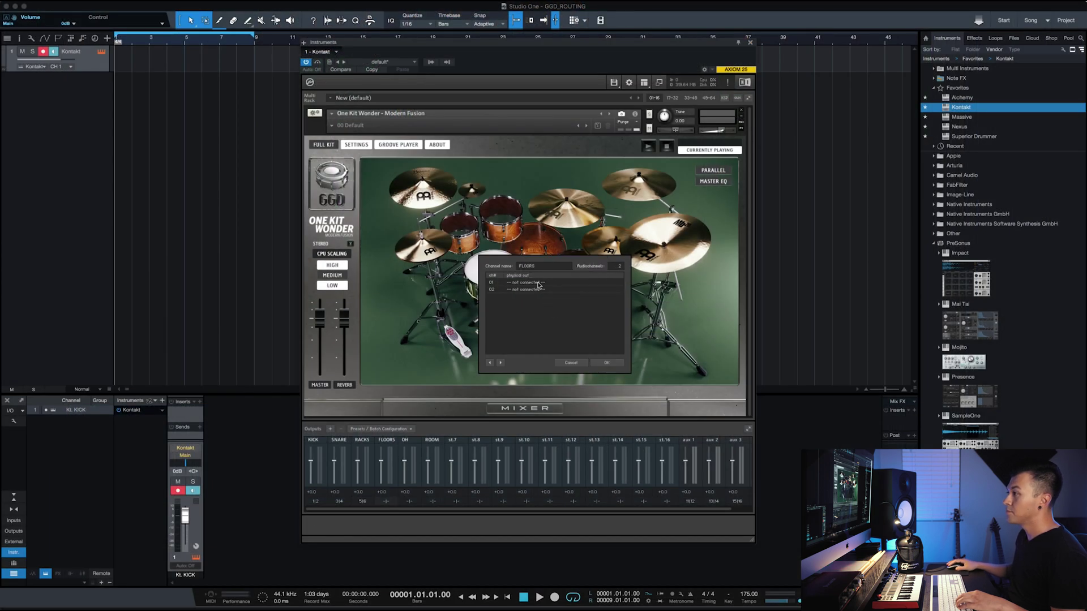
pyautogui.click(532, 281)
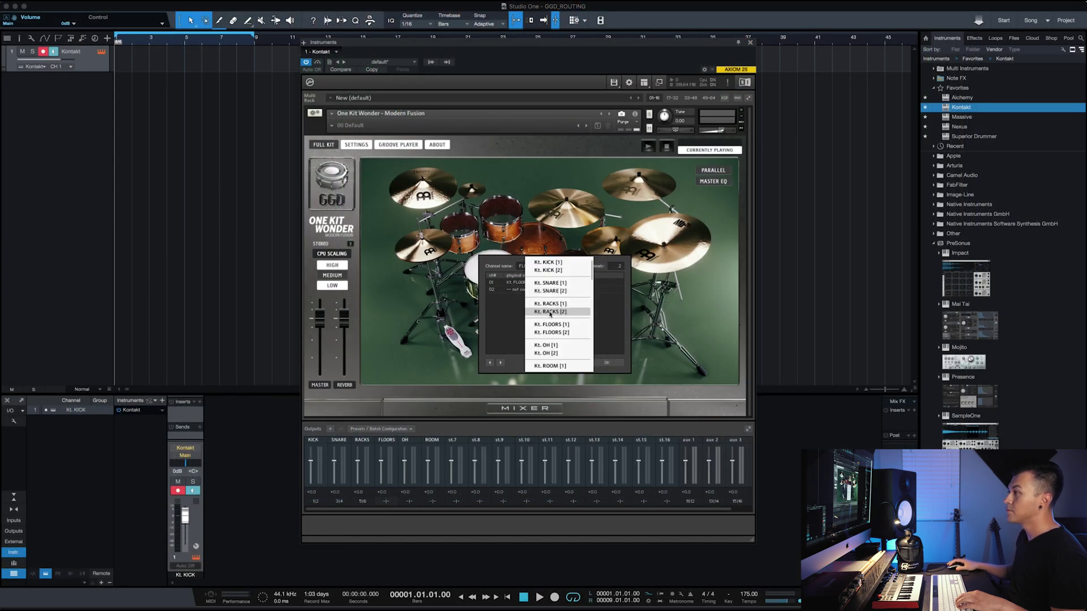
pyautogui.click(606, 363)
pyautogui.click(408, 502)
# - Route the OH and ROOM outputs to Kt. OH [1]/[2] and Kt. ROOM [1]/[2]
pyautogui.click(521, 282)
pyautogui.click(552, 344)
pyautogui.click(607, 363)
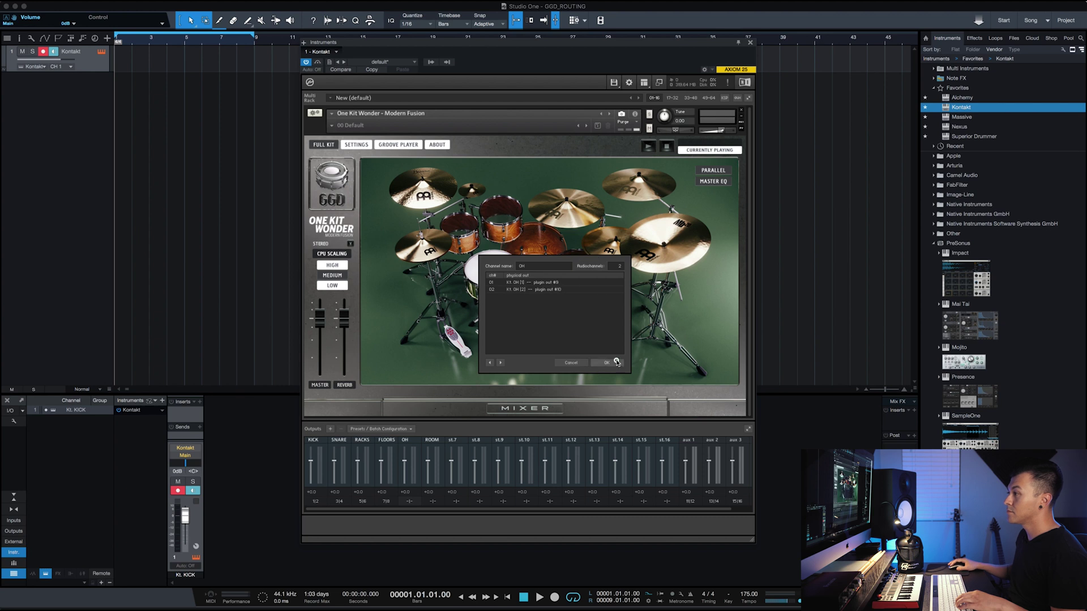
pyautogui.click(432, 502)
pyautogui.click(521, 282)
pyautogui.click(557, 365)
pyautogui.click(532, 290)
pyautogui.scroll(-2, 532, 291)
pyautogui.click(557, 366)
pyautogui.click(607, 363)
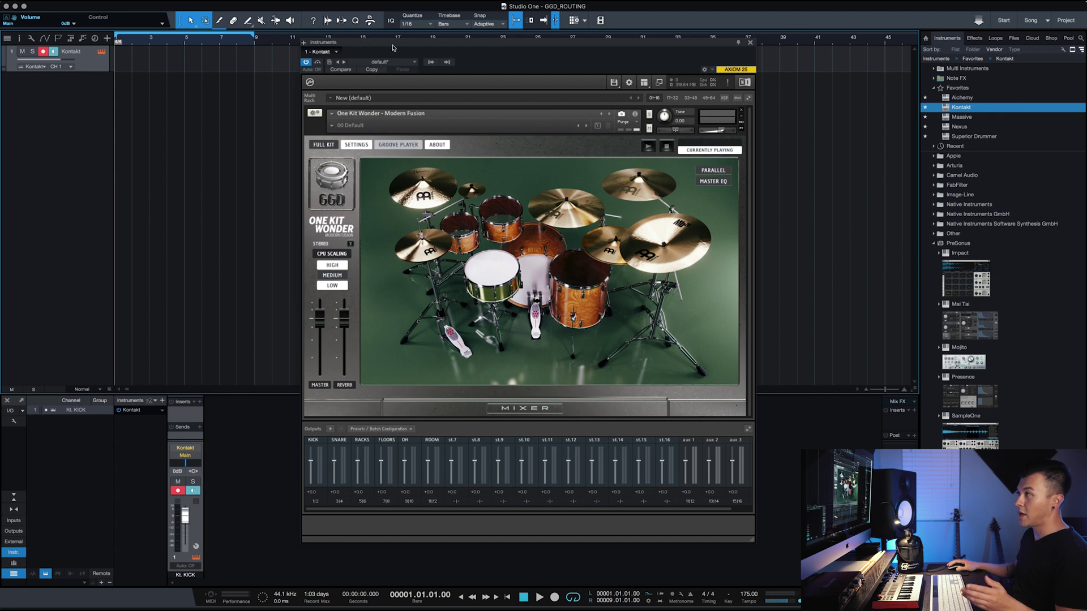
# - Move the Kontakt window aside and show the Kontakt instrument's output list in the mixer
pyautogui.moveTo(393, 45); pyautogui.dragTo(494, 53)
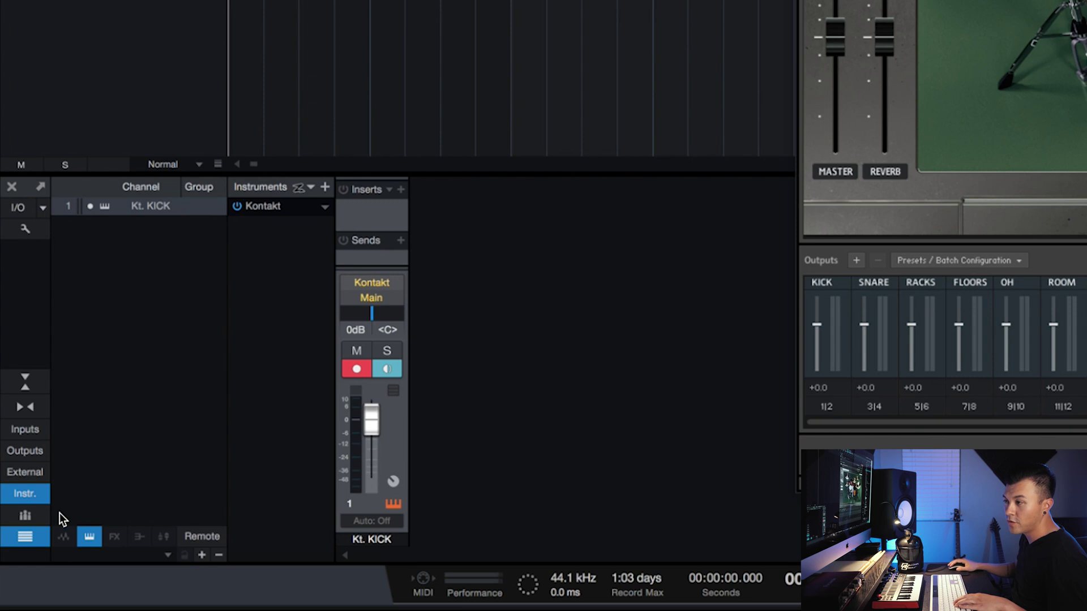
pyautogui.click(22, 498)
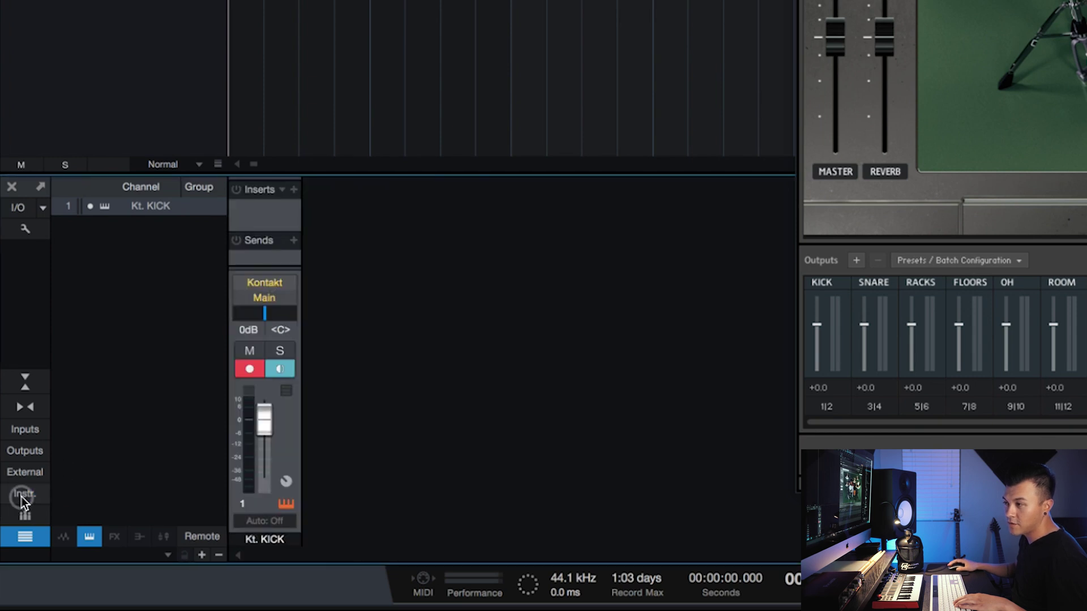
pyautogui.click(22, 498)
pyautogui.click(23, 498)
pyautogui.click(22, 498)
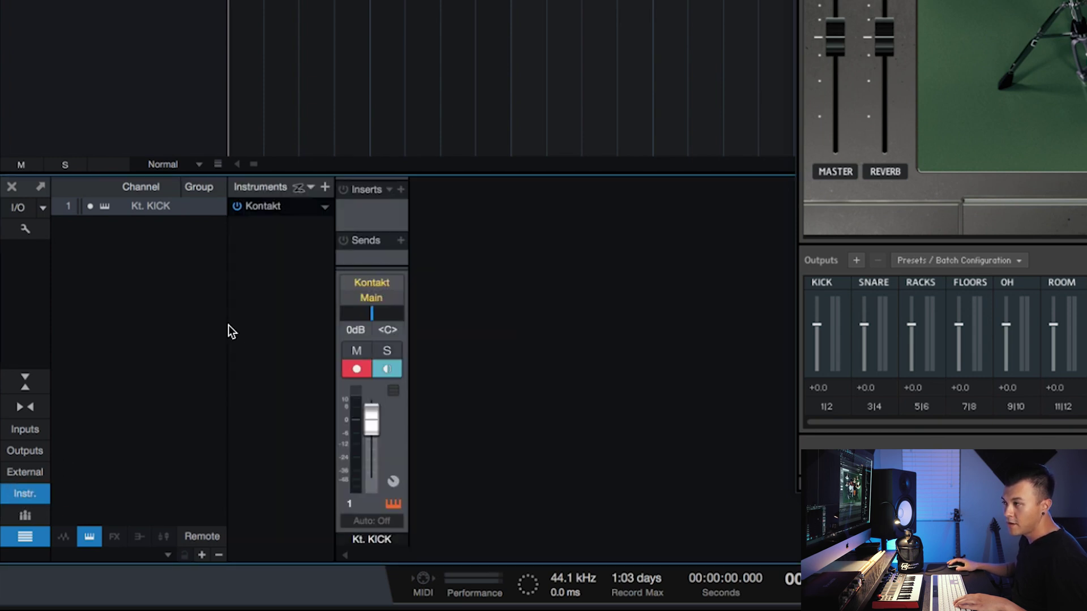
pyautogui.click(272, 210)
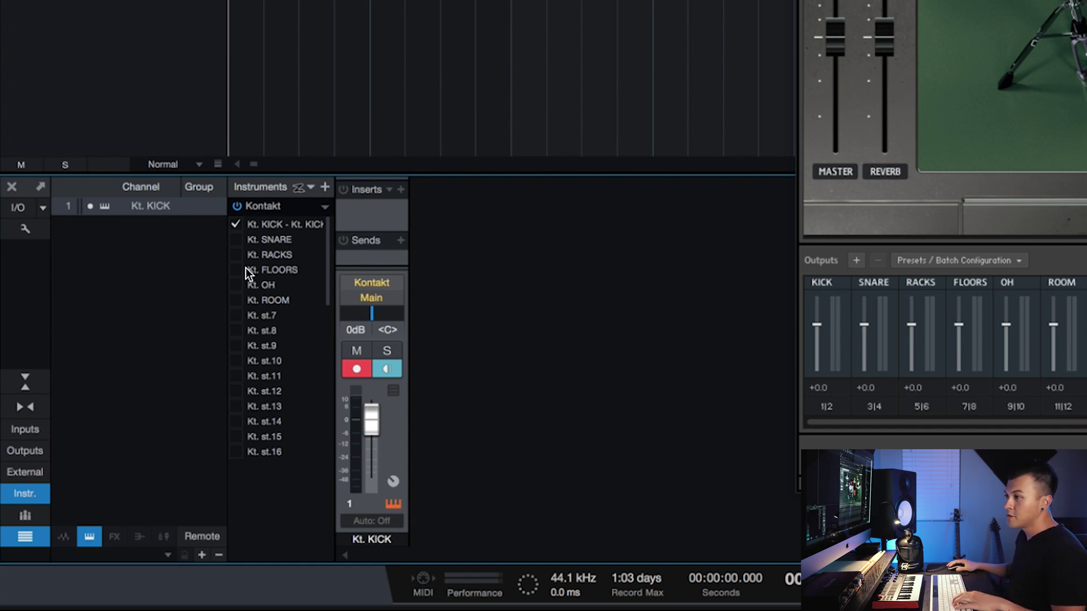
# - Enable Kt. SNARE, Kt. RACKS, Kt. FLOORS, Kt. OH and Kt. ROOM as mixer channels
pyautogui.click(236, 240)
pyautogui.click(236, 254)
pyautogui.click(236, 270)
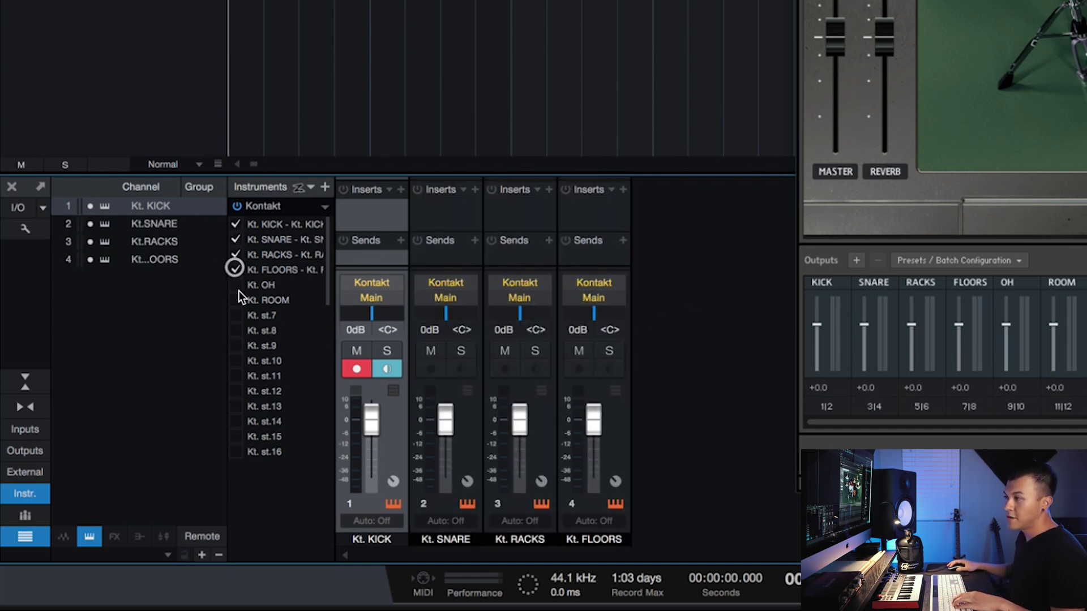
pyautogui.click(236, 285)
pyautogui.click(237, 300)
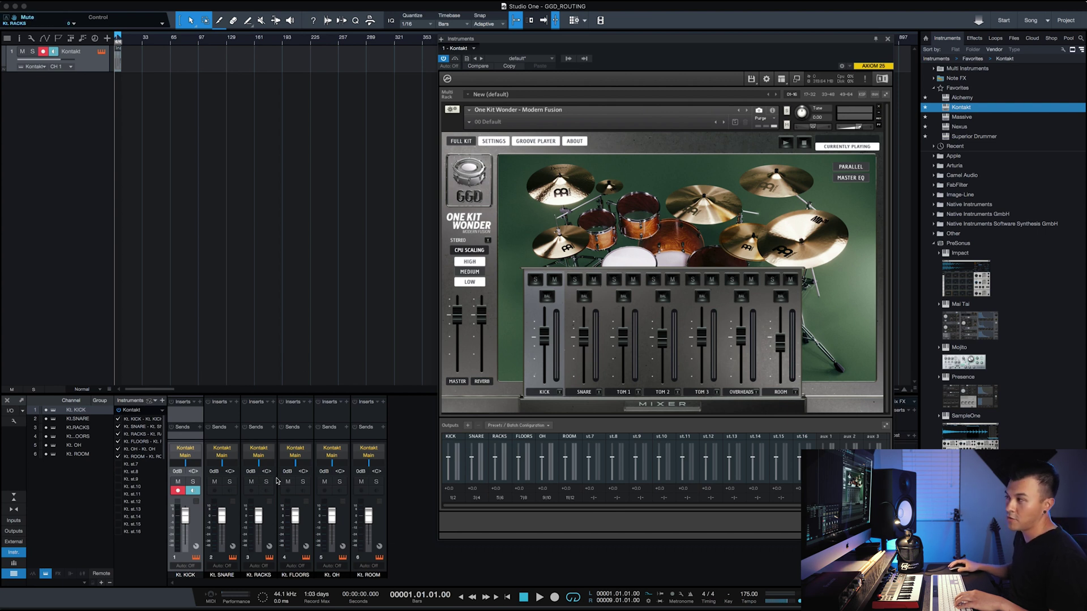
# - Check the KICK and SNARE routing, then send TOM 1 and TOM 2 to RACKS
pyautogui.click(555, 391)
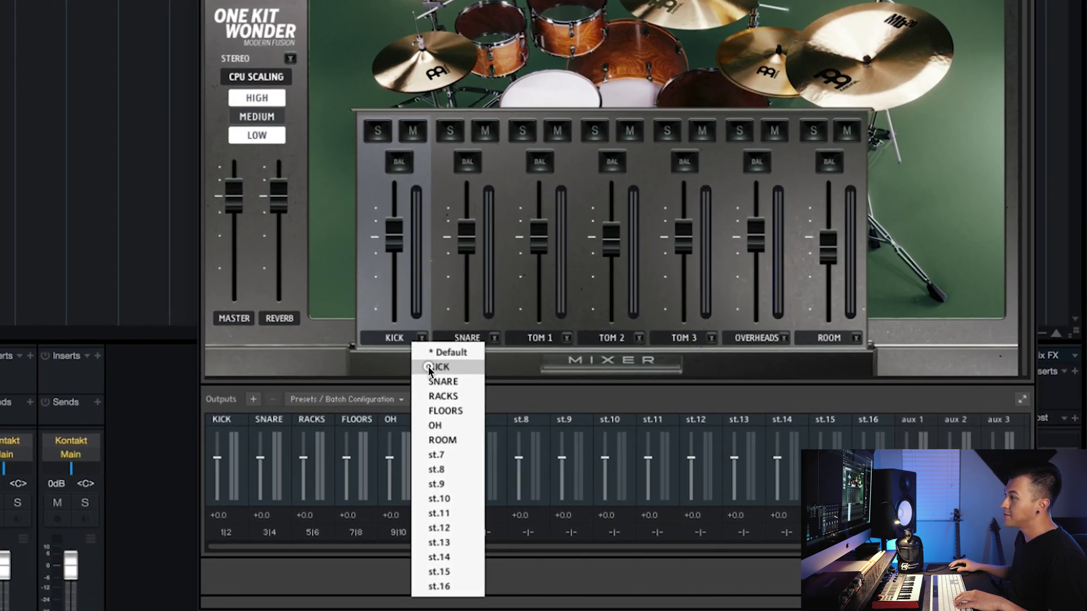
pyautogui.click(596, 391)
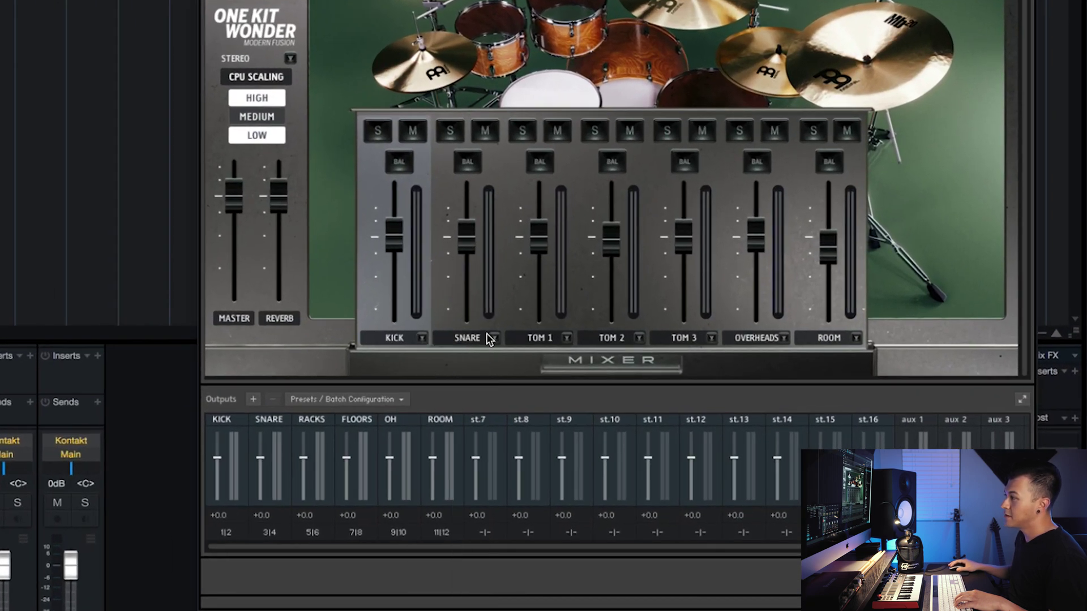
pyautogui.click(499, 338)
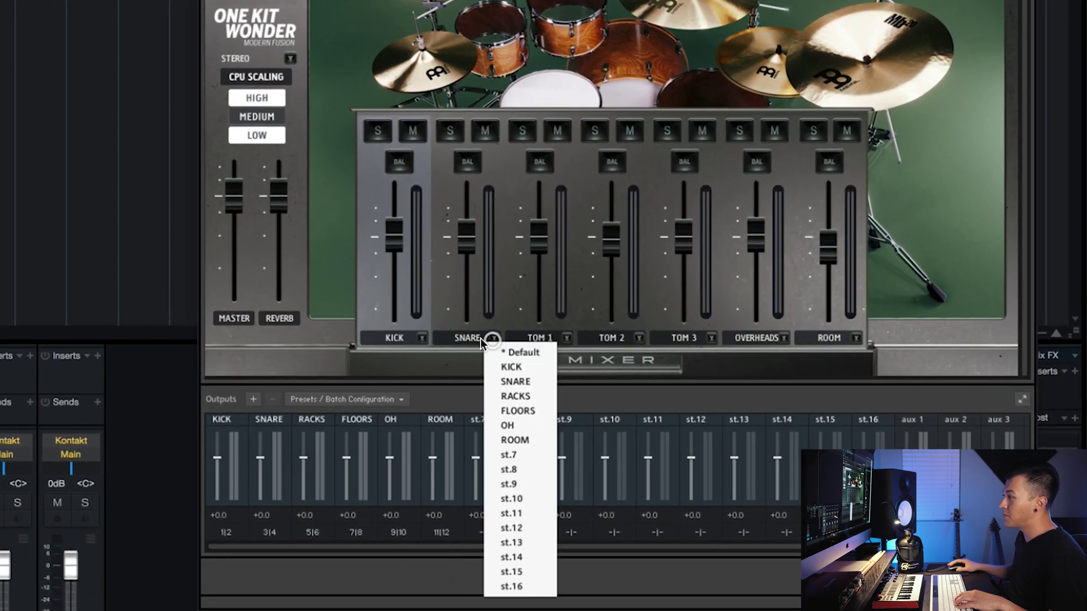
pyautogui.click(516, 382)
pyautogui.click(566, 337)
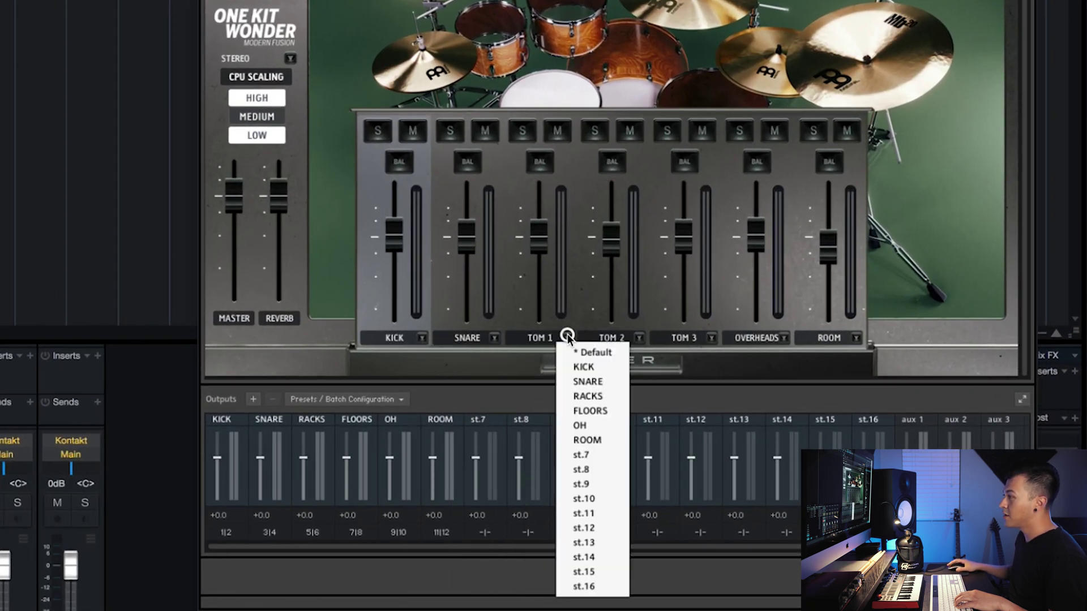
pyautogui.click(589, 398)
pyautogui.click(637, 338)
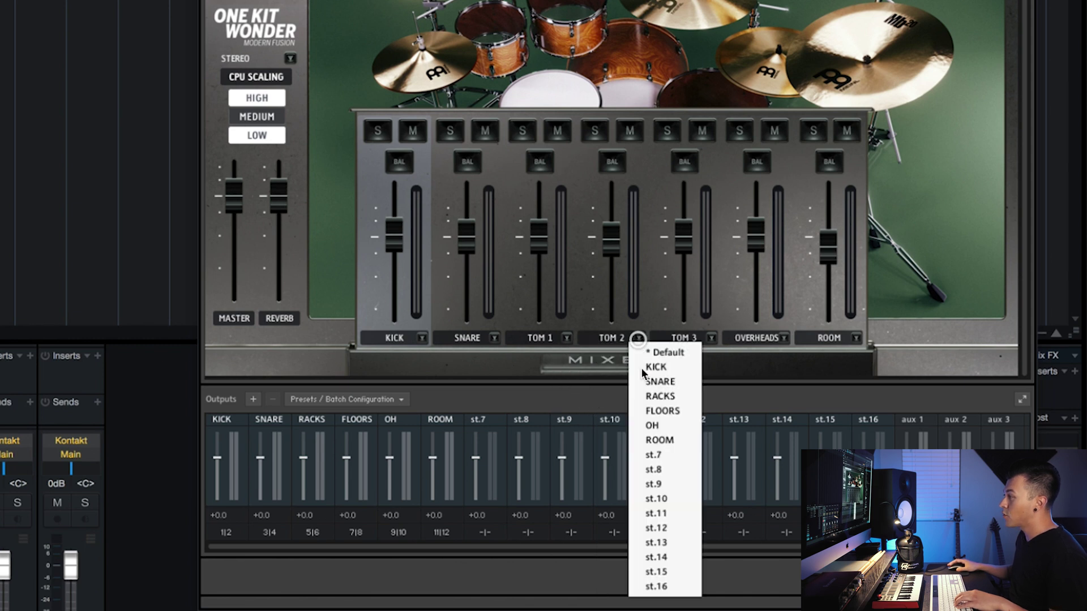
pyautogui.click(644, 399)
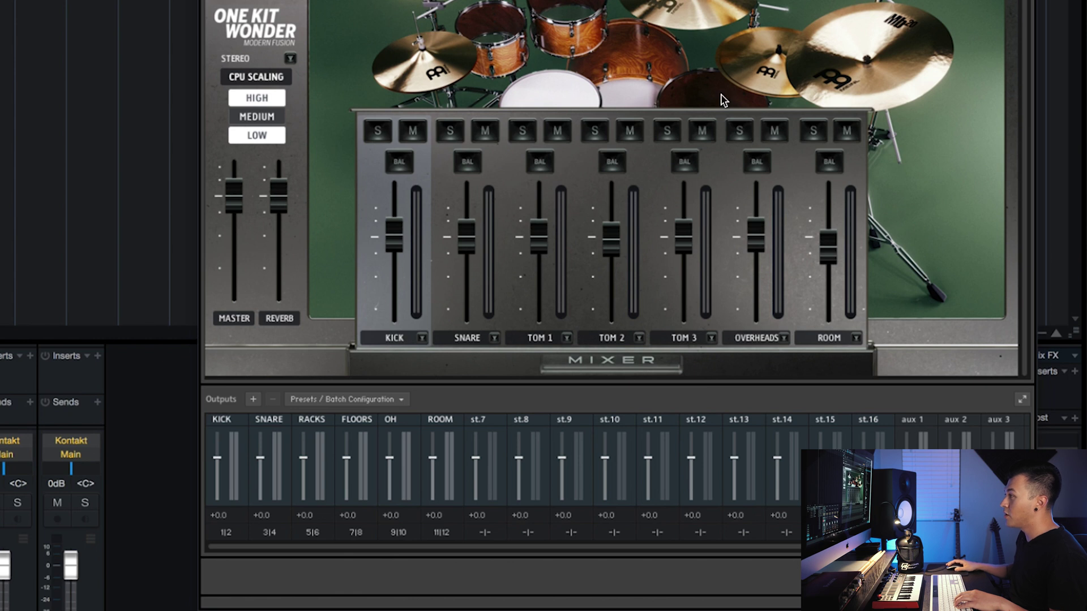
# - Send TOM 3 to FLOORS, OVERHEADS to OH, and ROOM to ROOM
pyautogui.click(711, 338)
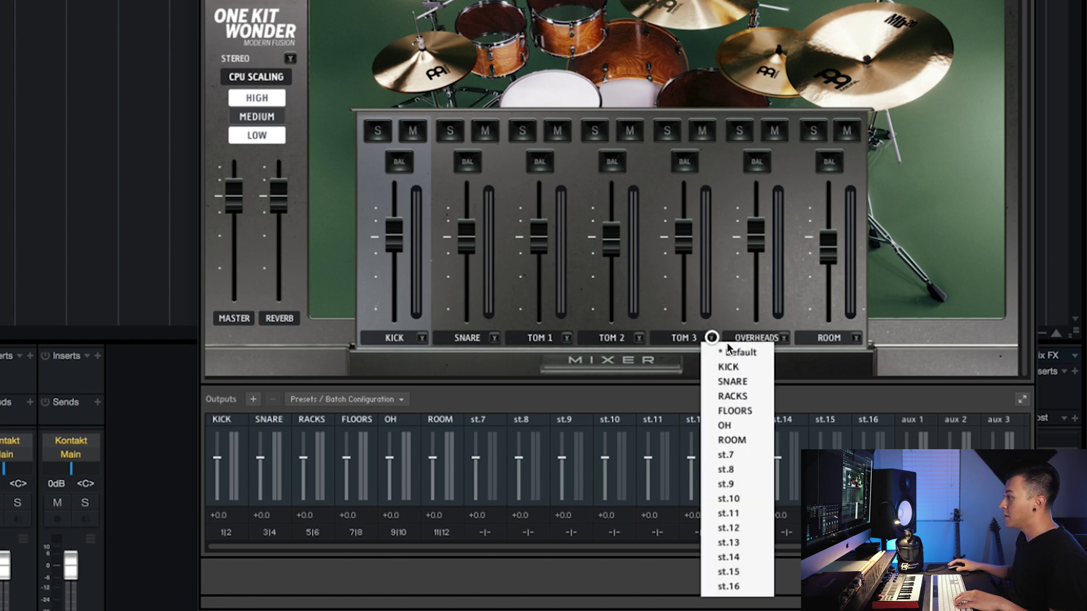
pyautogui.click(745, 408)
pyautogui.click(784, 338)
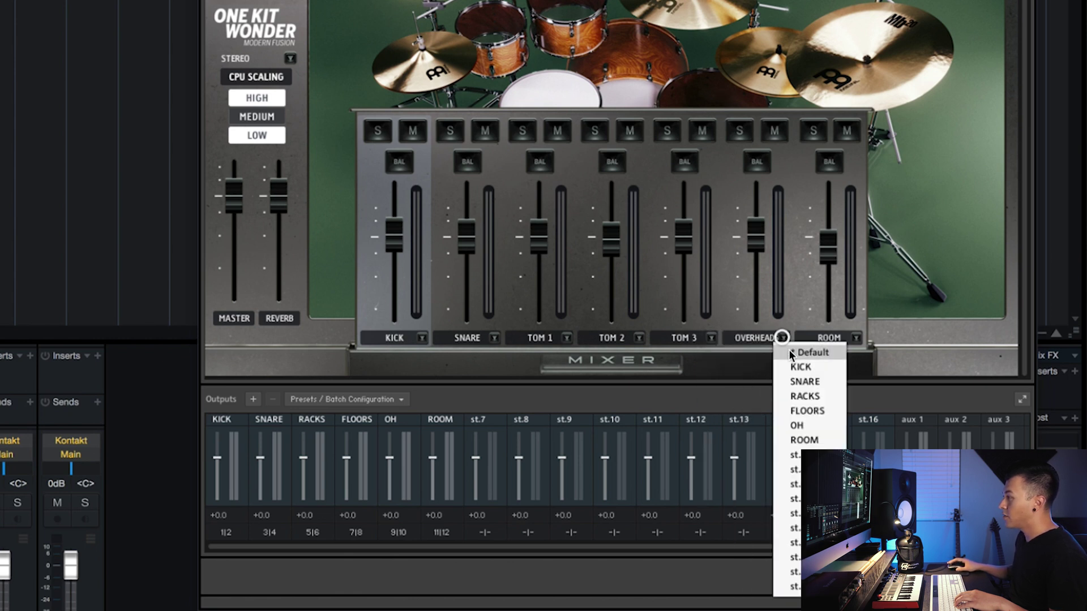
pyautogui.click(801, 425)
pyautogui.click(854, 337)
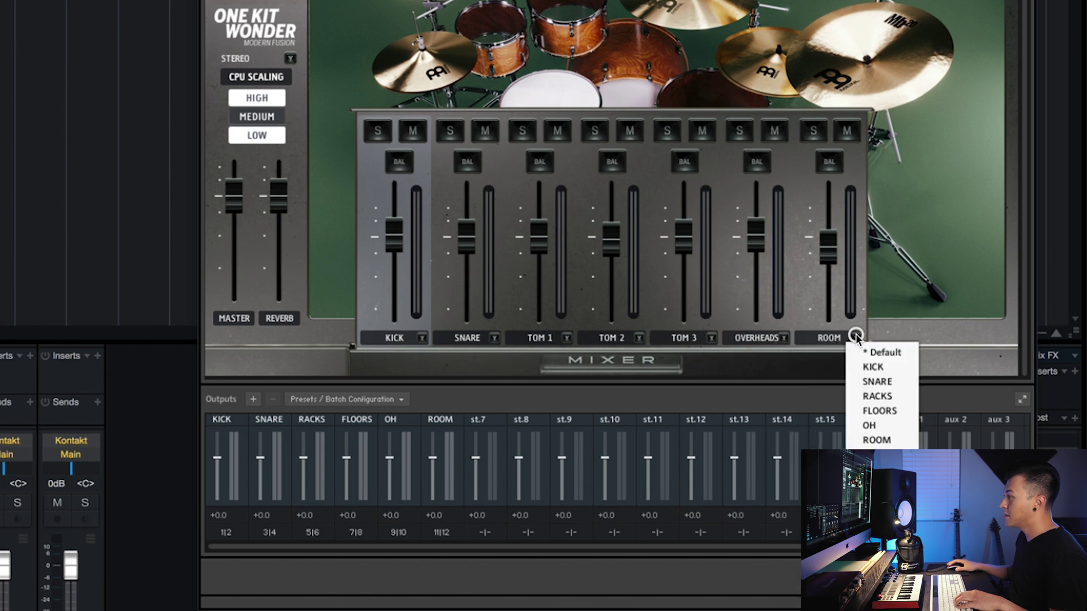
pyautogui.click(368, 399)
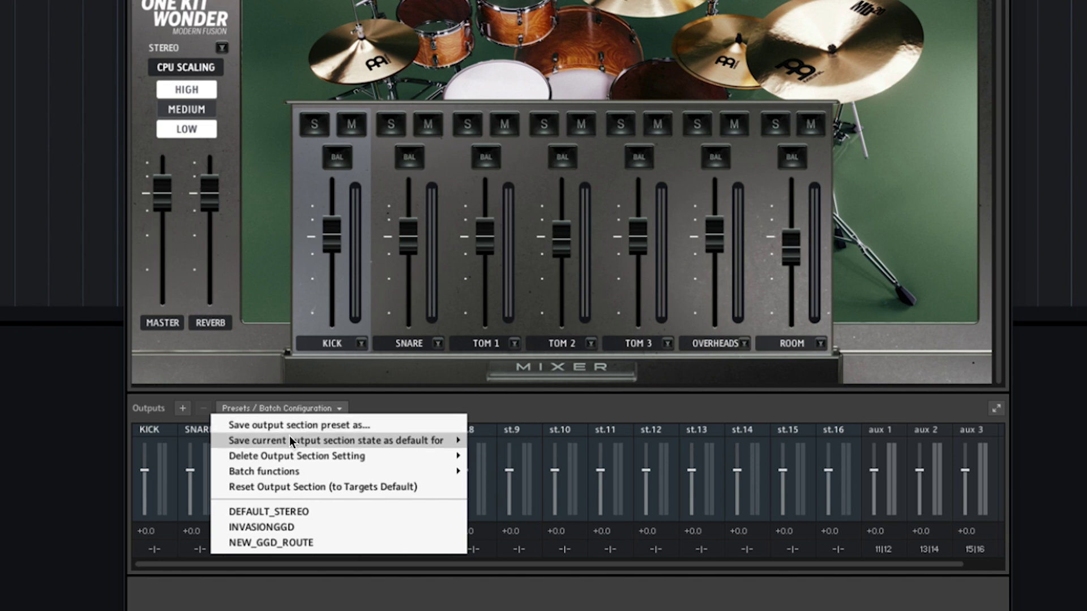
# - Save Kontakt's output setup as the default for All Formats, hide the kit mixer, and play-test
pyautogui.moveTo(286, 439)
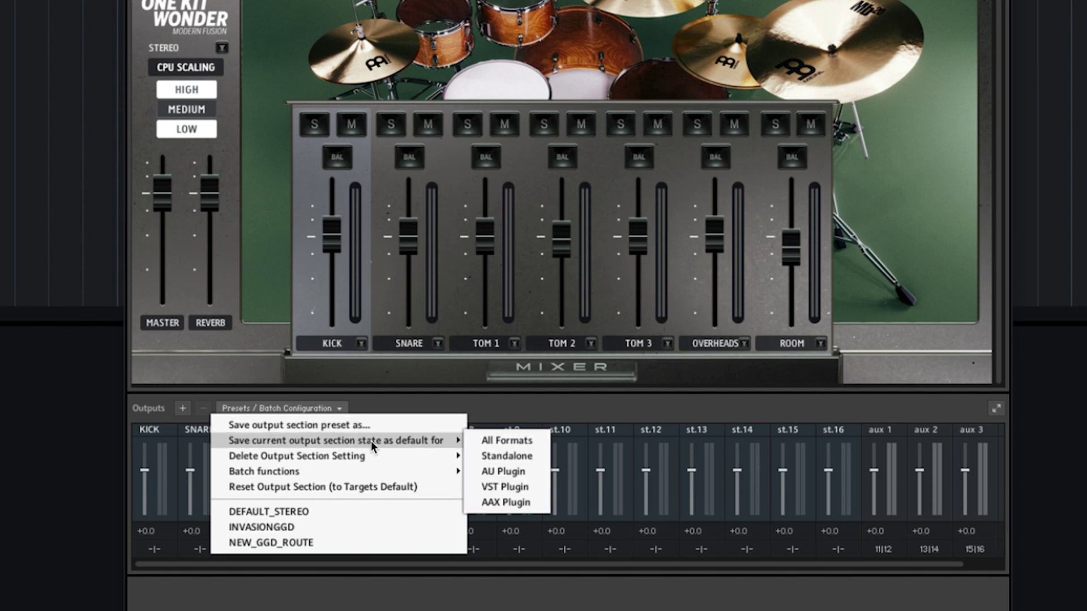
pyautogui.click(514, 442)
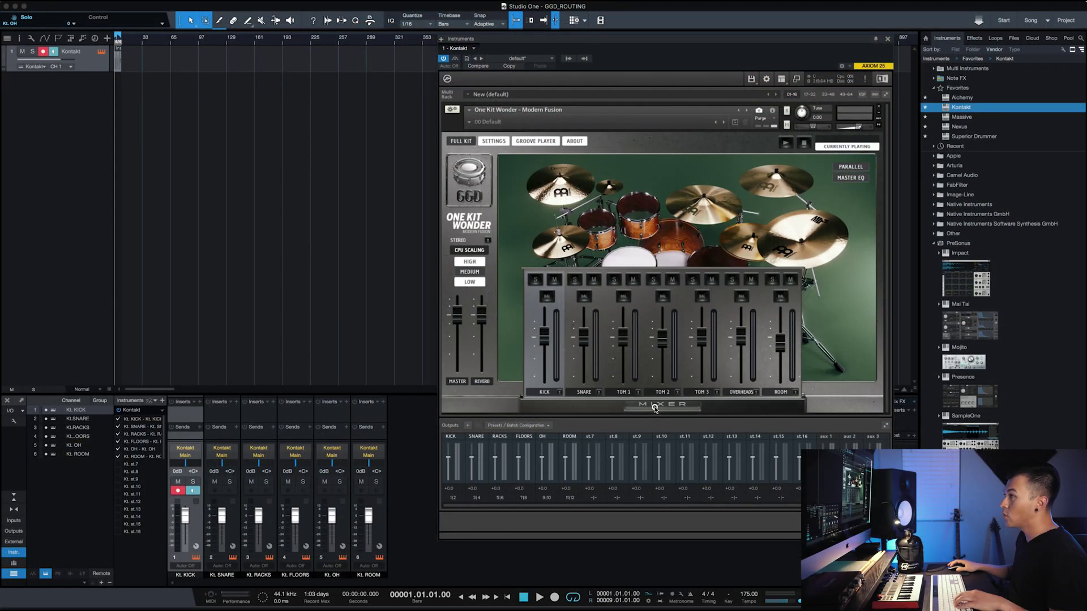
pyautogui.click(655, 407)
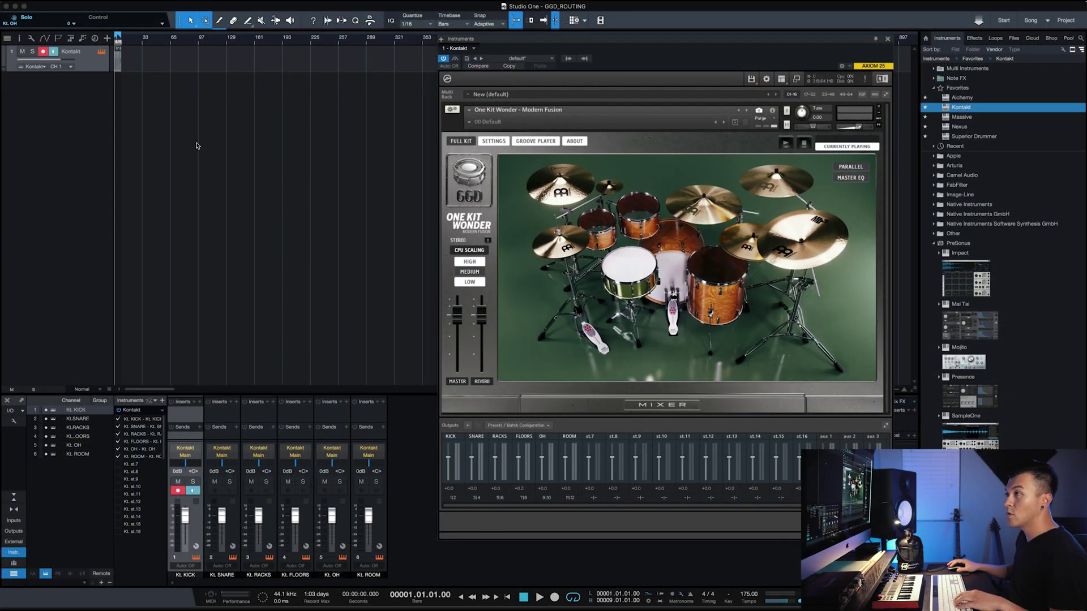
pyautogui.press('space')
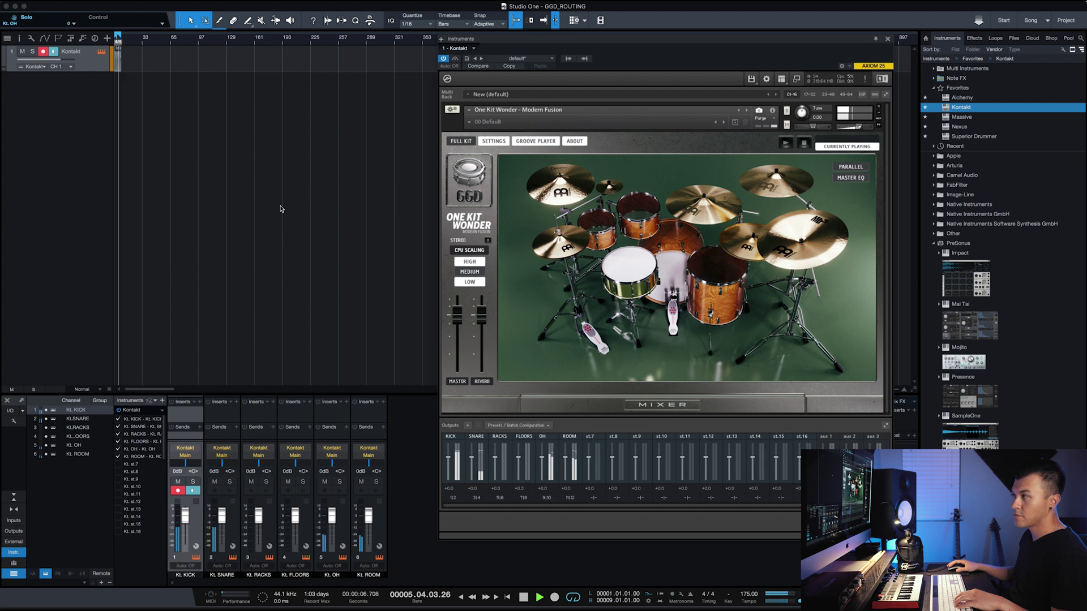
pyautogui.press('space')
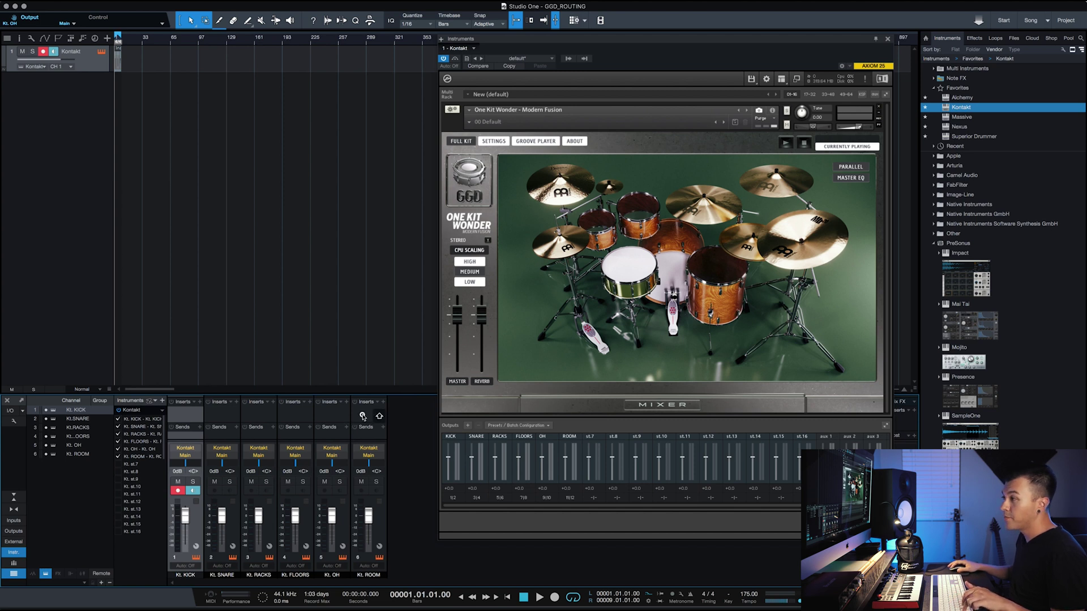
# - Select the six Kt. channels, KICK through ROOM, and colour them all blue
pyautogui.keyDown('shift'); pyautogui.click(363, 416); pyautogui.keyUp('shift')
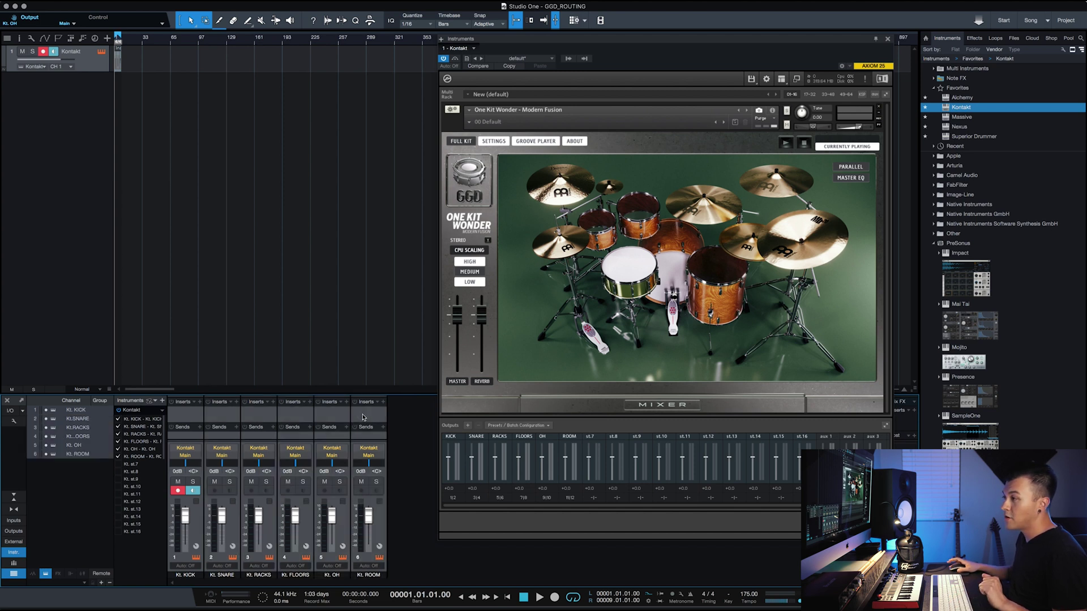
pyautogui.click(371, 576)
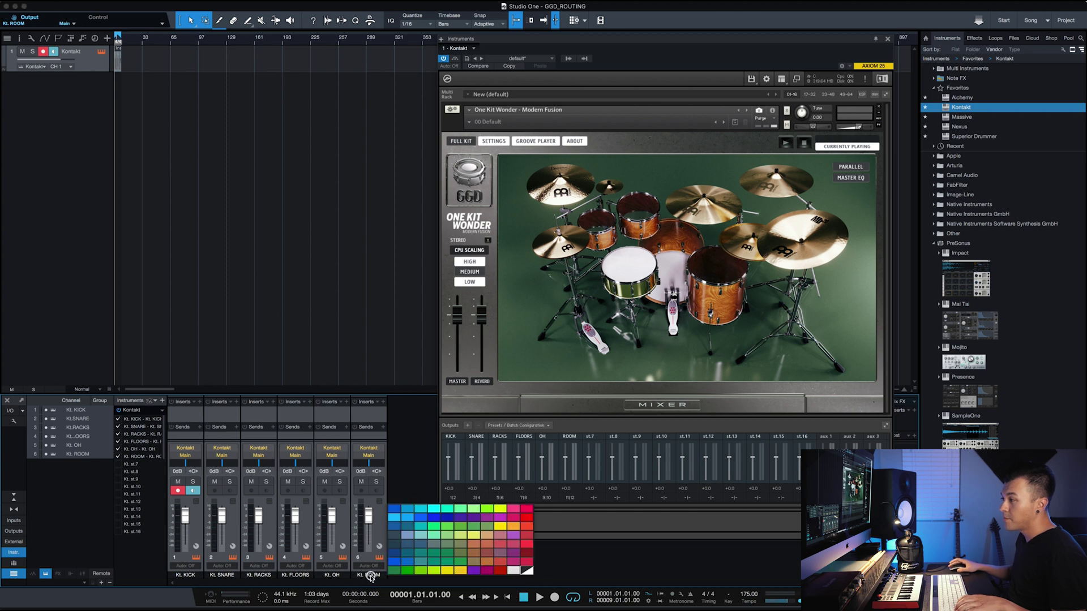
pyautogui.click(395, 510)
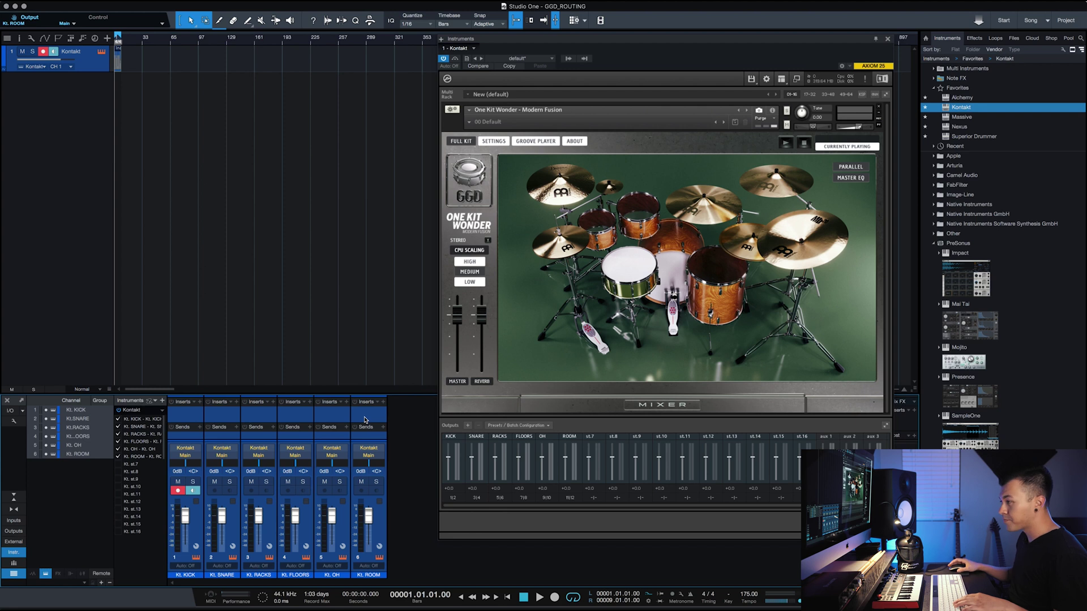
pyautogui.rightClick(380, 531)
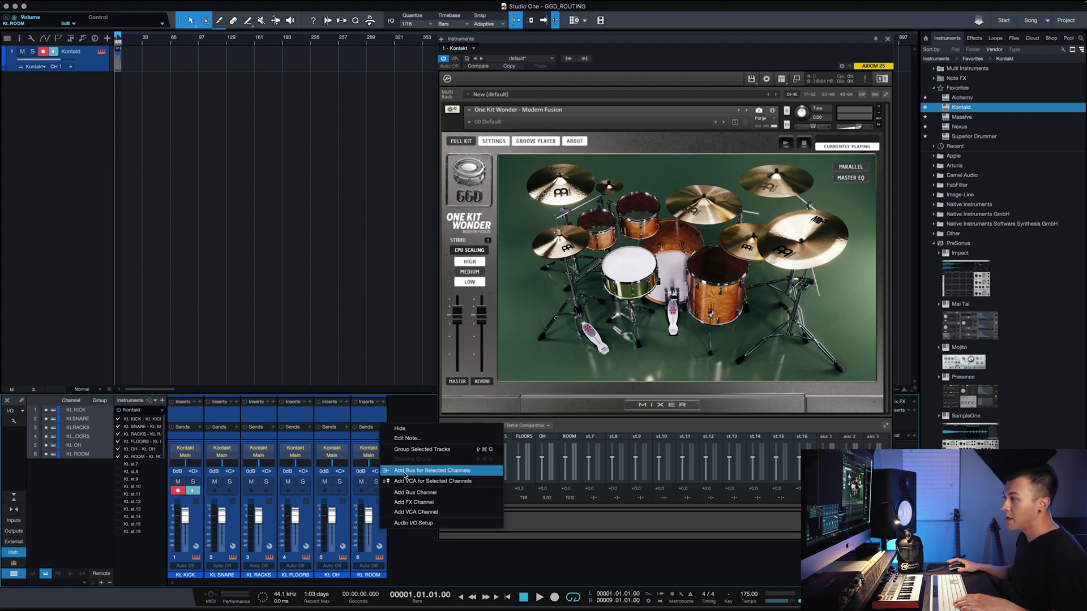
# - Add a bus fed by the six selected Kontakt channels and name it DRUM
pyautogui.click(405, 472)
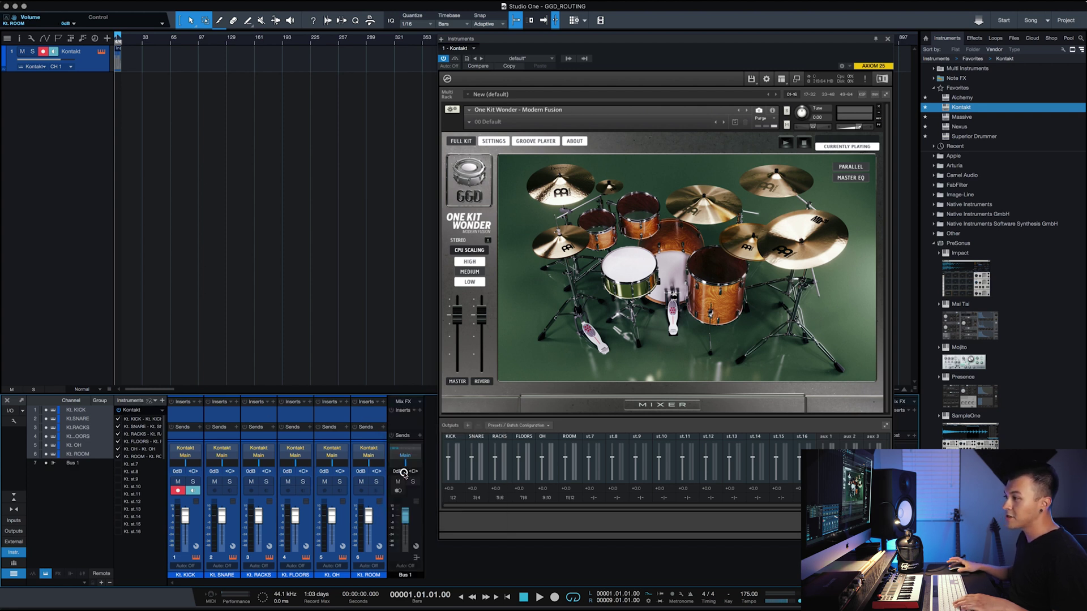
pyautogui.doubleClick(402, 576)
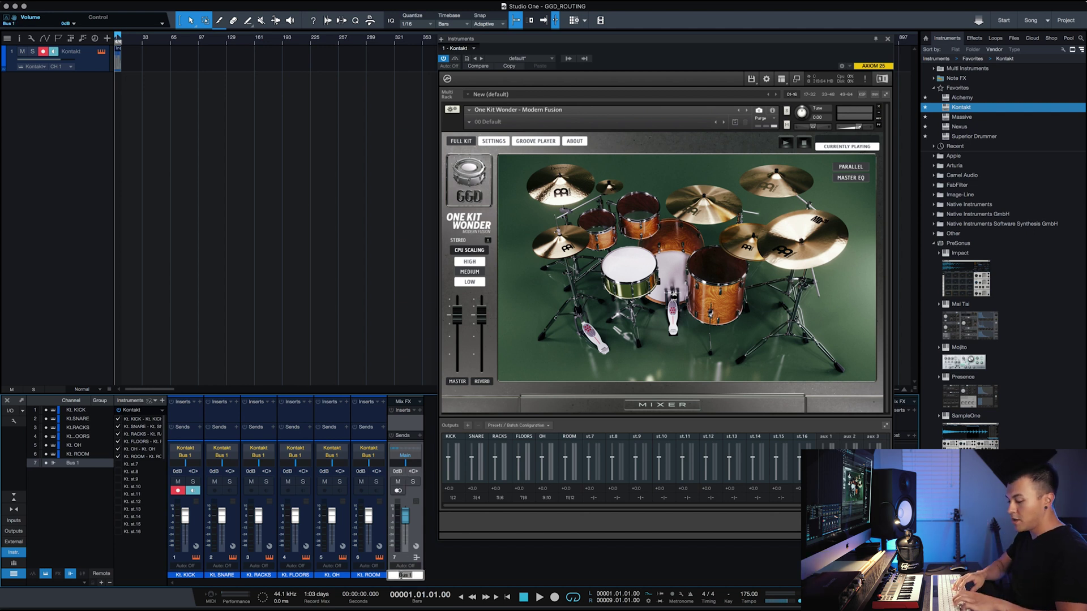
pyautogui.write('DRUM')
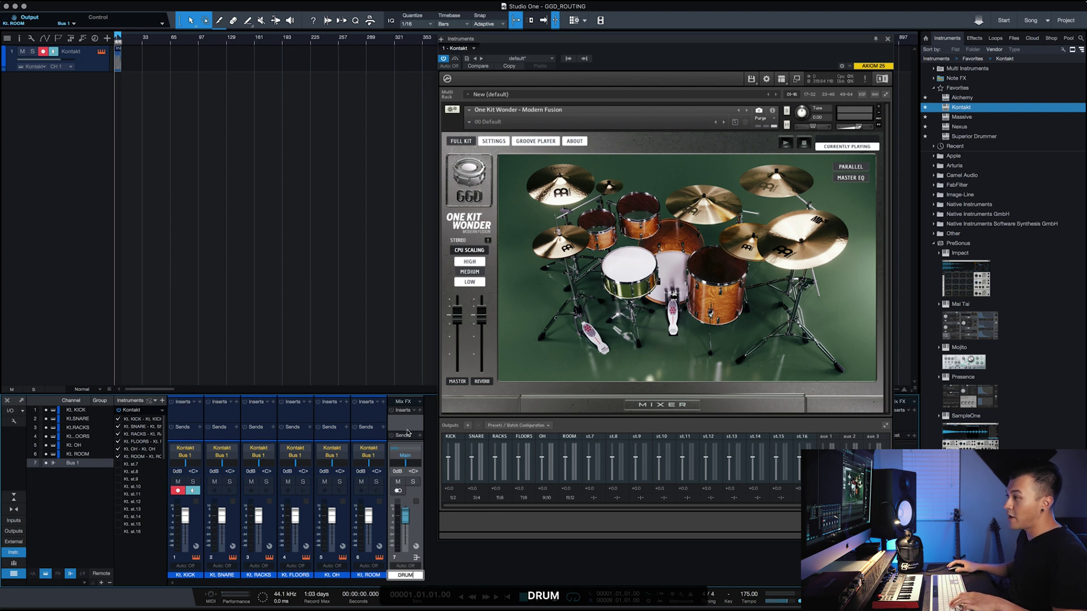
pyautogui.press('Return')
# - Move the DRUM bus to the first mixer slot and colour it teal
pyautogui.moveTo(410, 425); pyautogui.dragTo(171, 424)
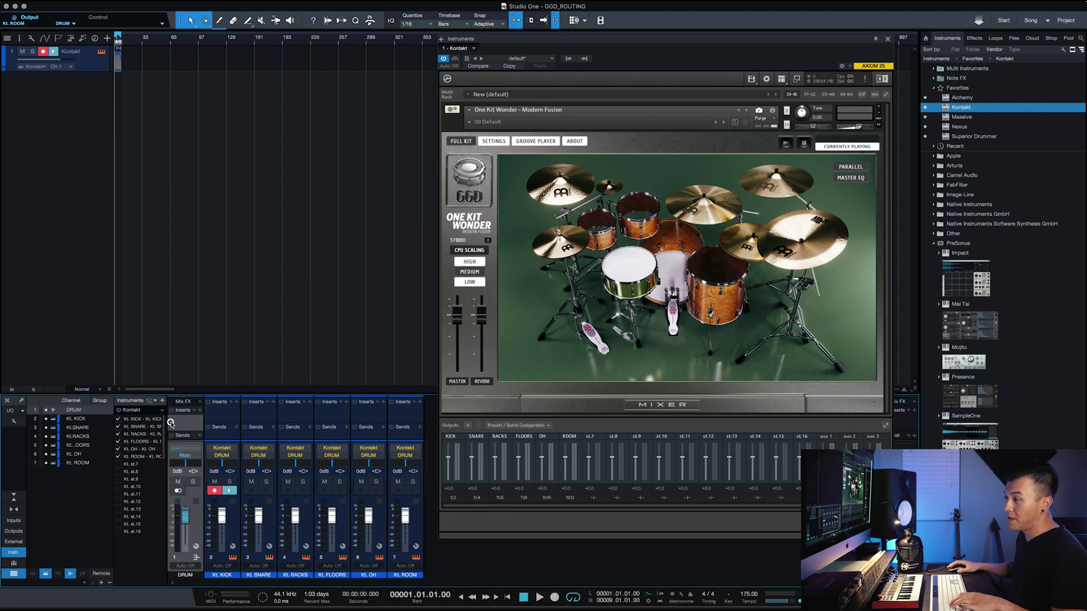
pyautogui.click(184, 419)
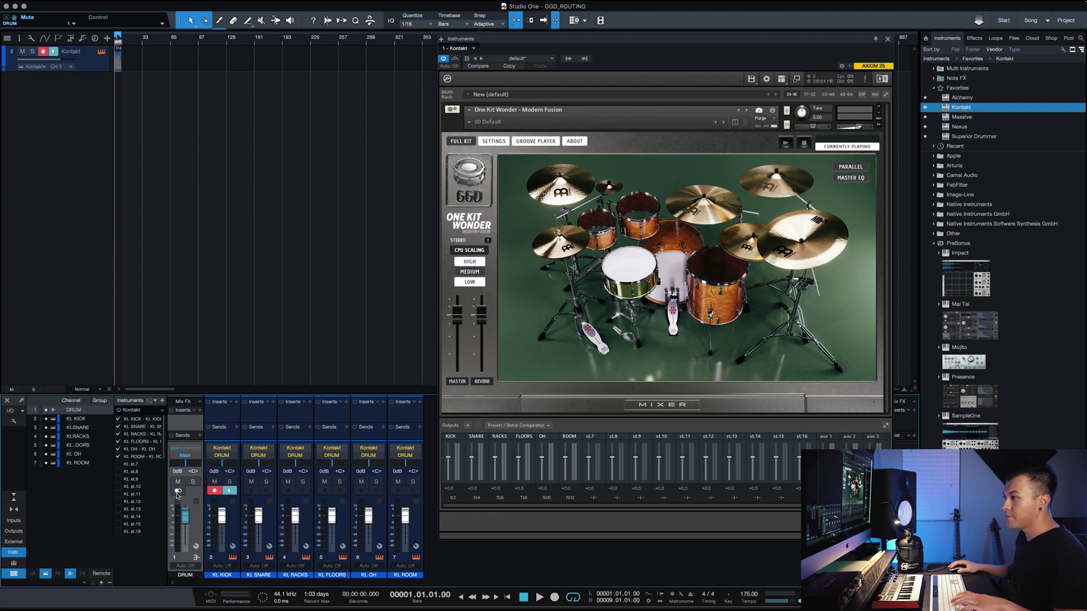
pyautogui.moveTo(198, 387); pyautogui.dragTo(198, 307)
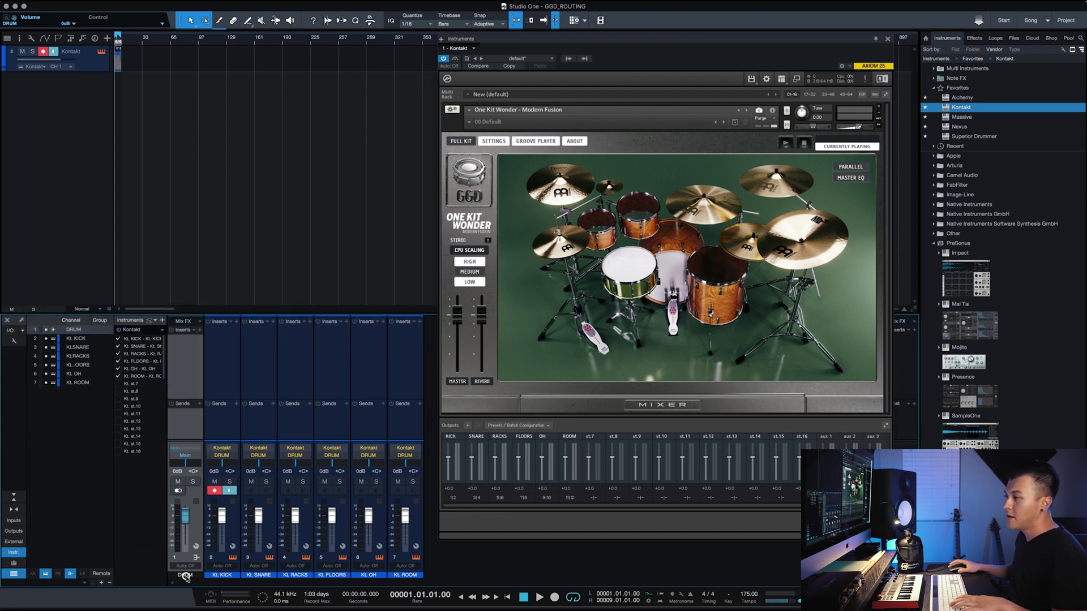
pyautogui.click(185, 575)
pyautogui.click(217, 508)
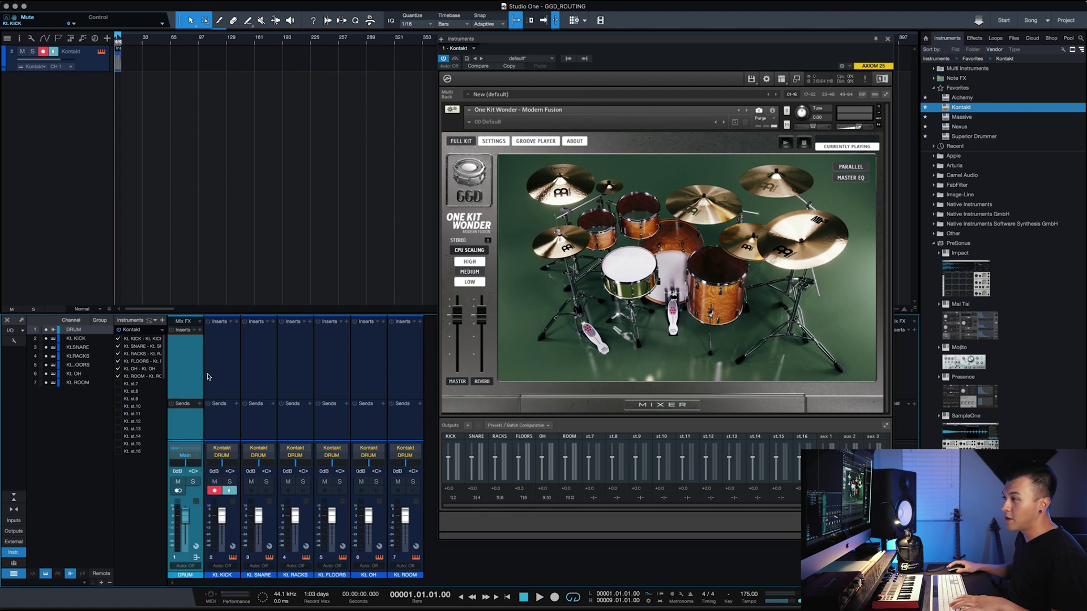
pyautogui.click(414, 371)
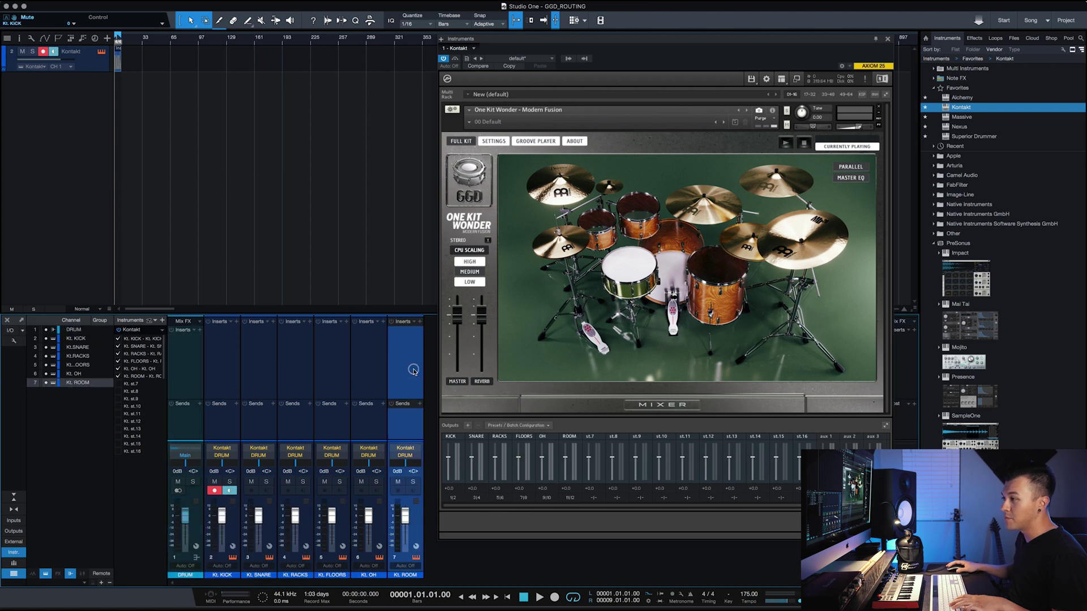
pyautogui.keyDown('shift'); pyautogui.click(202, 368); pyautogui.keyUp('shift')
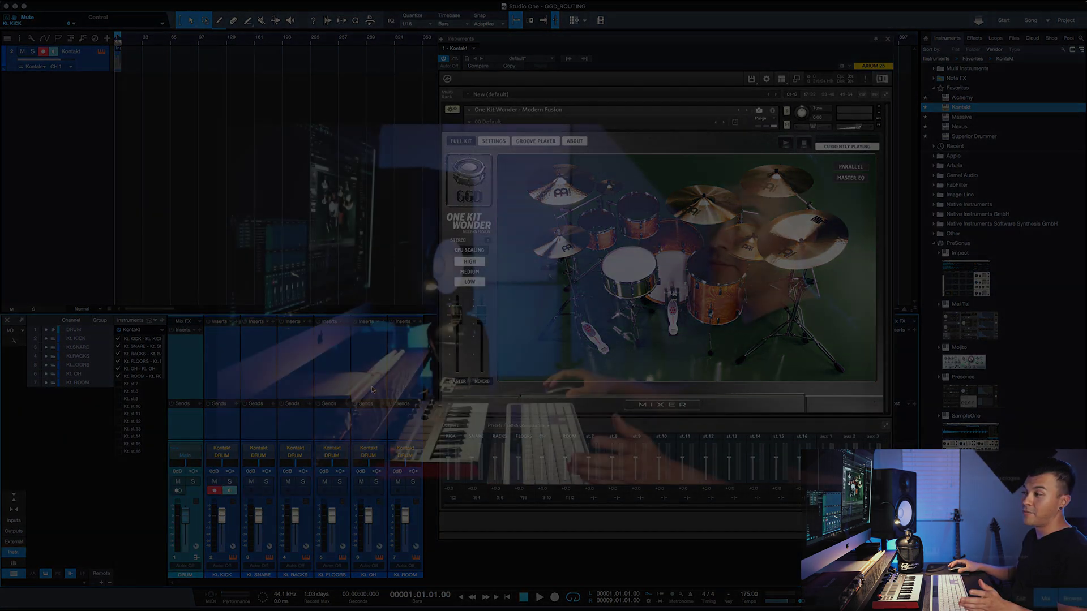